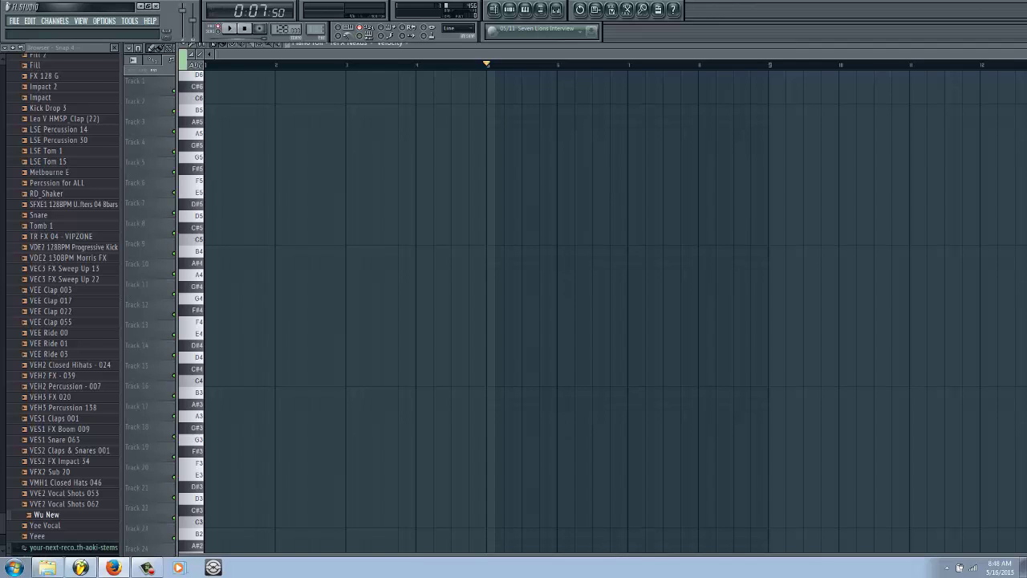
# Step: Switch to the browser's chart of major keys and relative minors, enlarge it and study the note names listed for each key
pyautogui.click(113, 567)
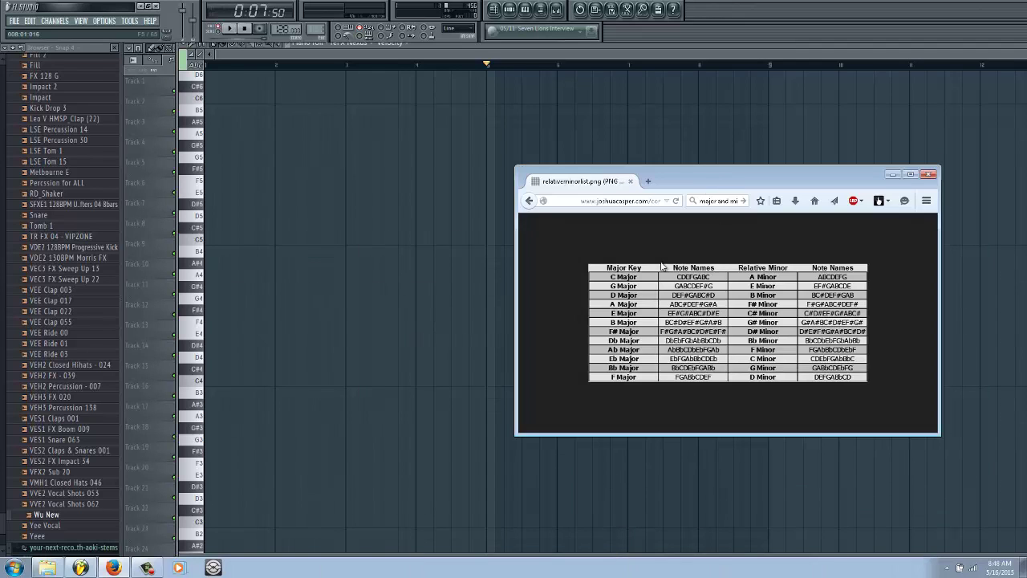
pyautogui.moveTo(772, 177); pyautogui.dragTo(809, 110)
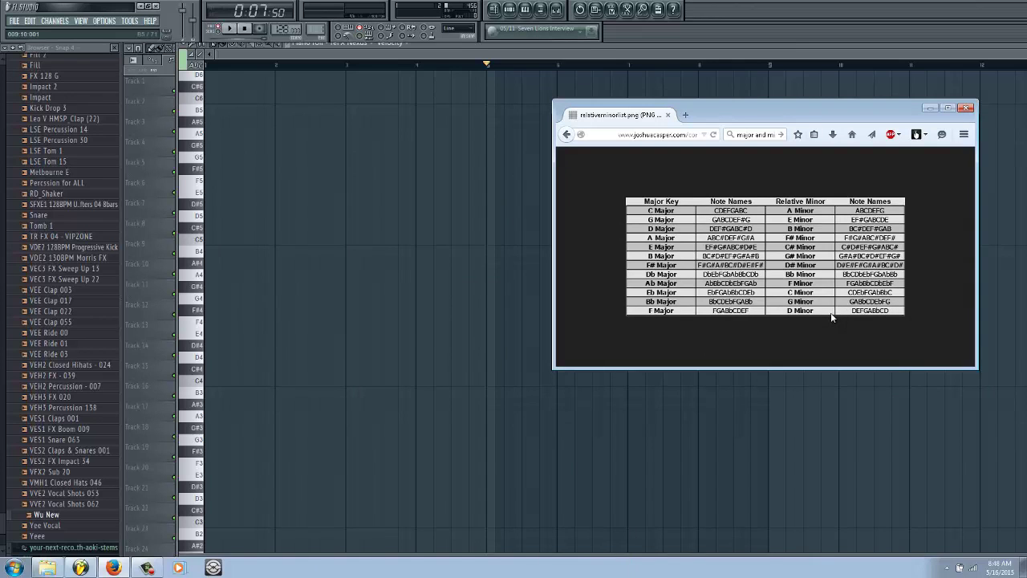
pyautogui.scroll(4, 802, 275)
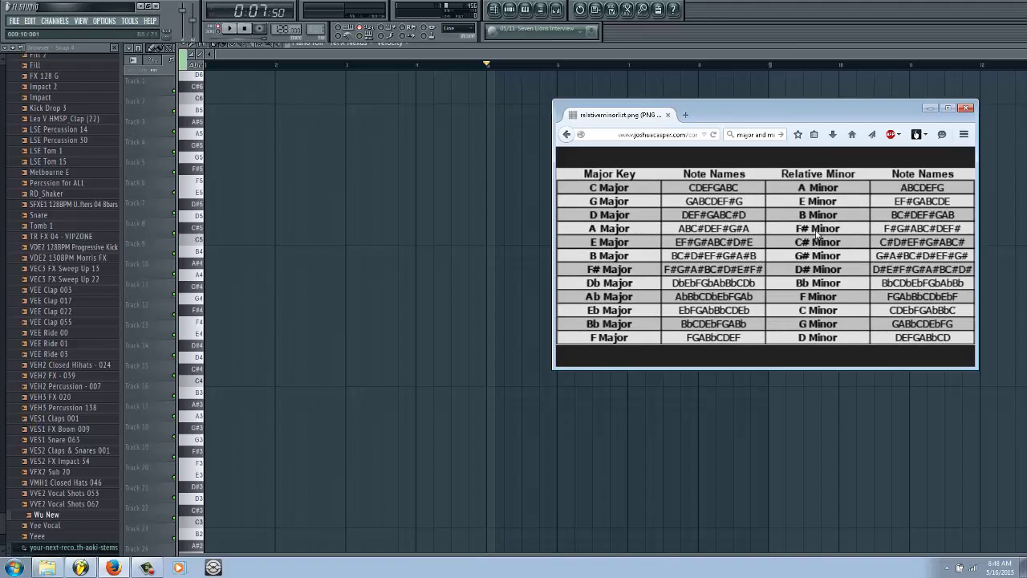
pyautogui.moveTo(846, 116); pyautogui.dragTo(860, 134)
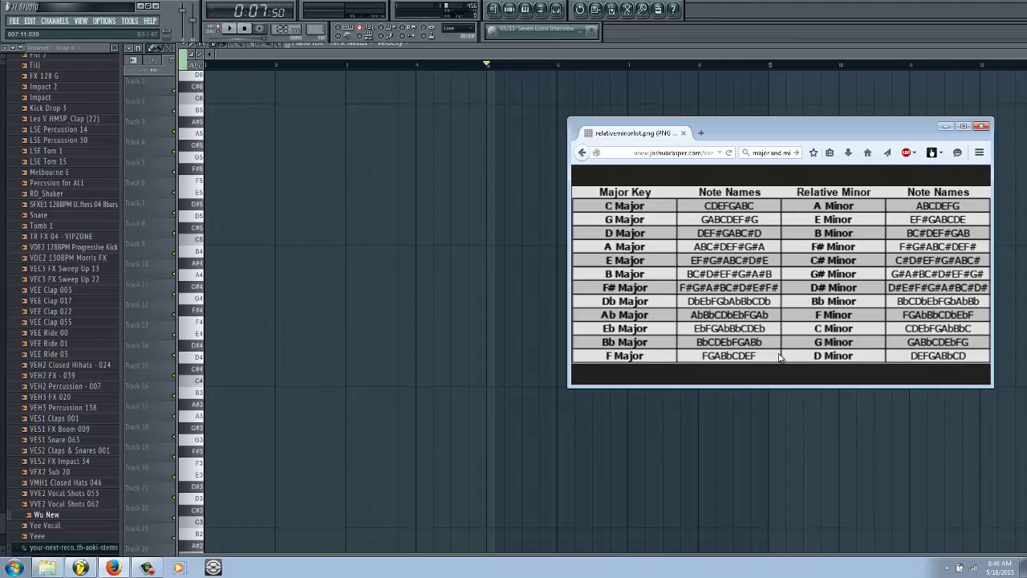
pyautogui.click(492, 50)
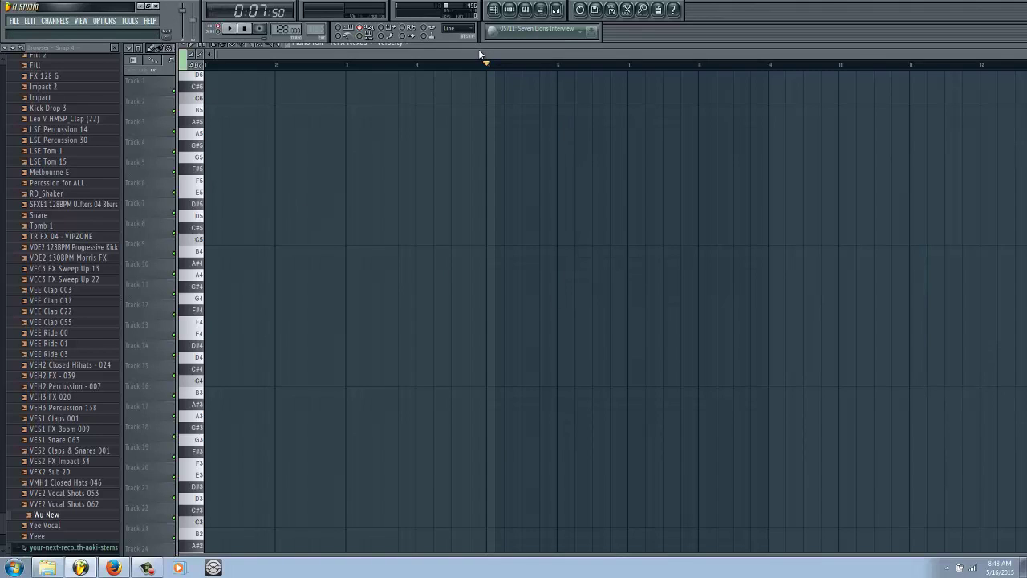
pyautogui.click(114, 567)
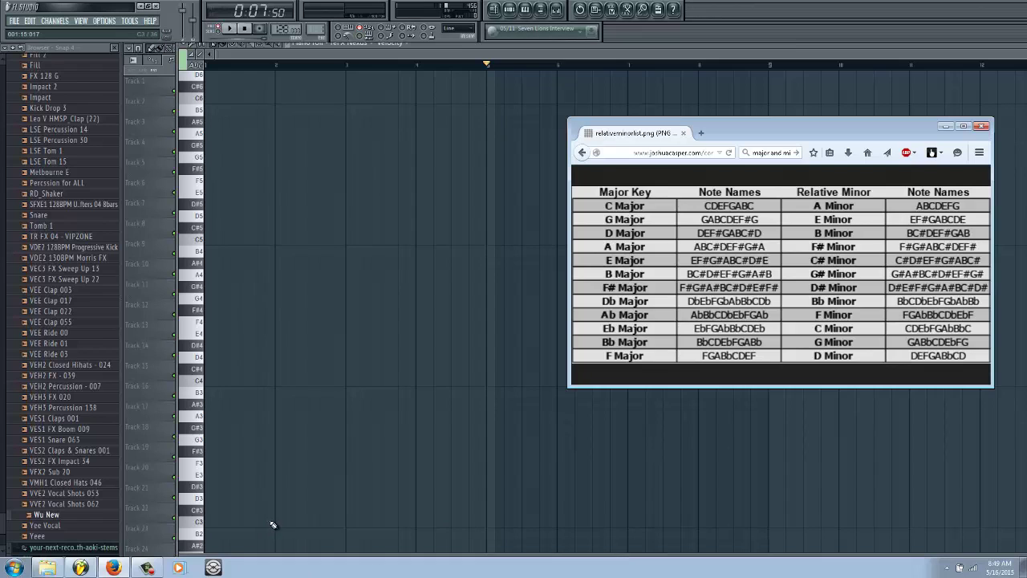
pyautogui.moveTo(759, 126); pyautogui.dragTo(763, 94)
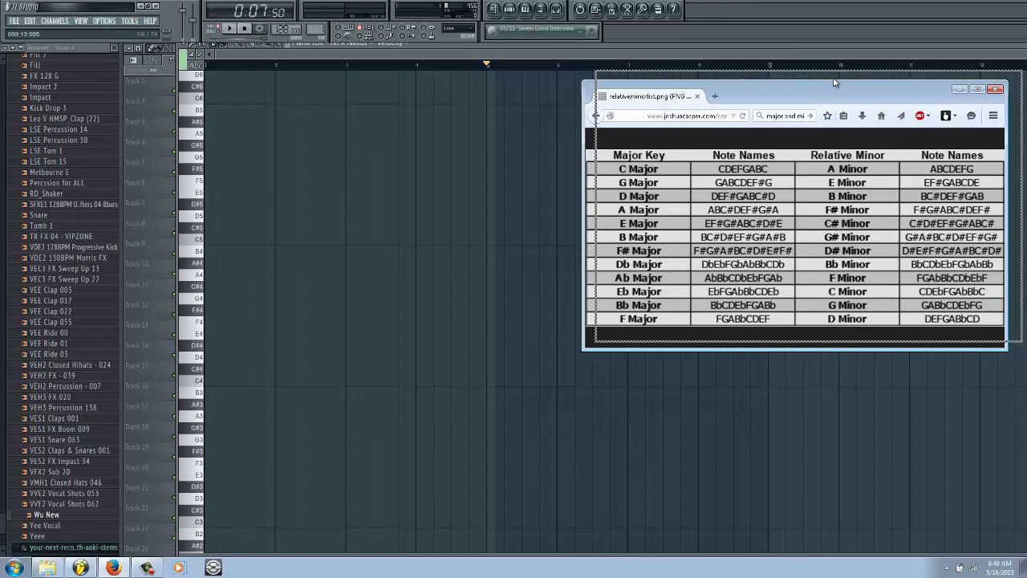
pyautogui.moveTo(821, 92); pyautogui.dragTo(835, 82)
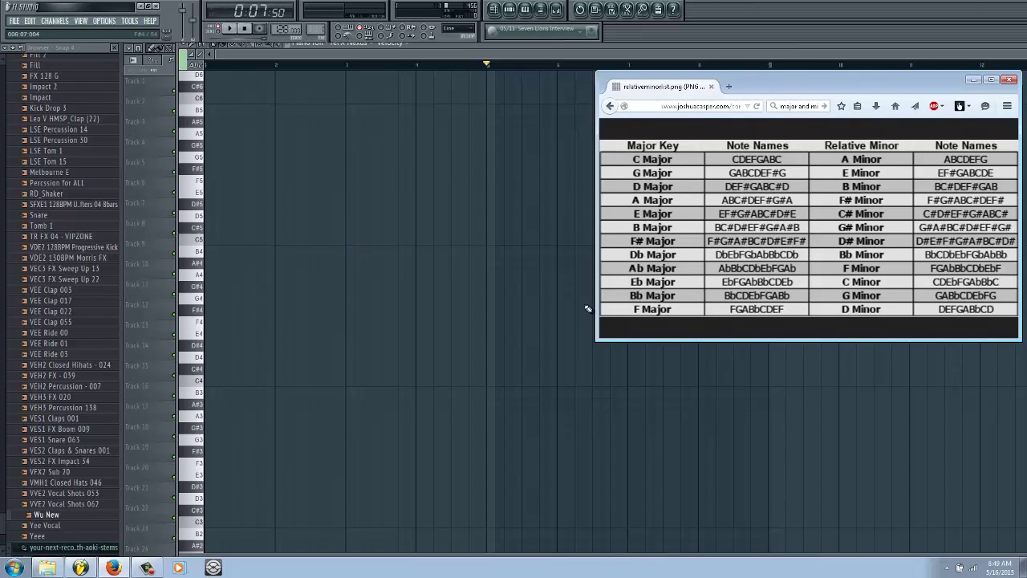
# Step: Place a D4 note at the start of bar 1 in the piano roll and lengthen it to one full bar
pyautogui.click(210, 359)
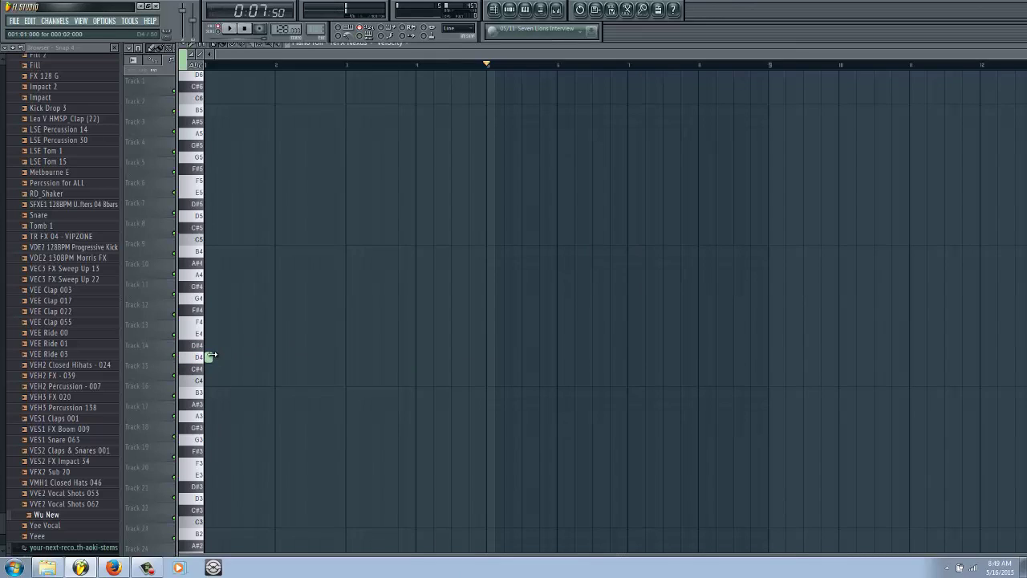
pyautogui.moveTo(210, 357); pyautogui.dragTo(273, 358)
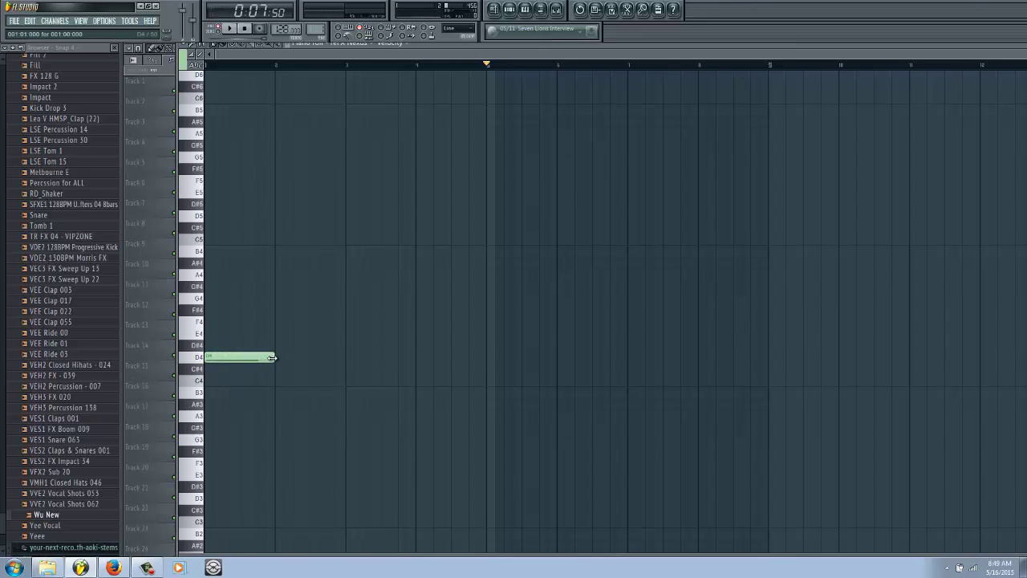
pyautogui.scroll(3, 362, 305)
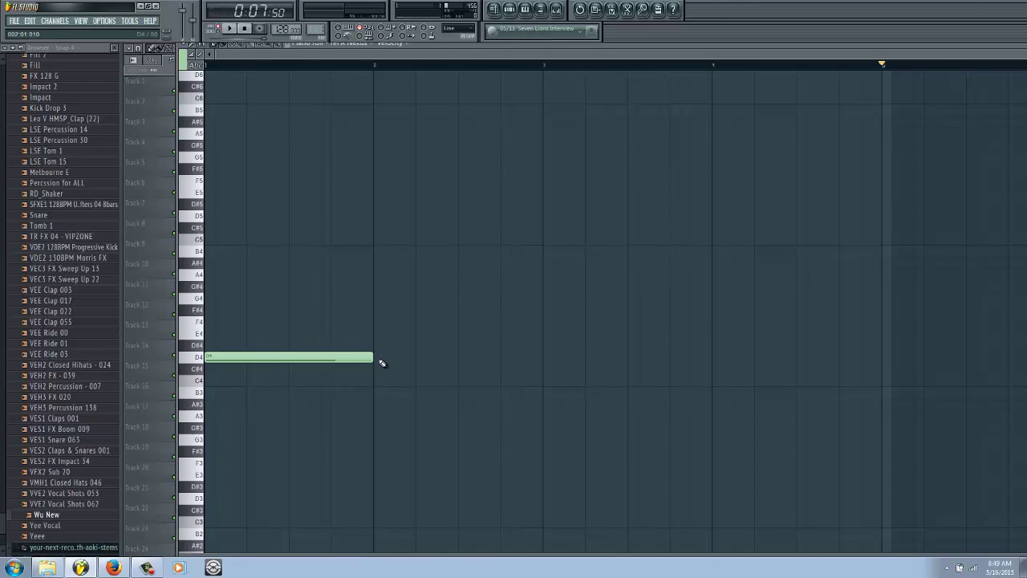
# Step: Consult the key chart and add a one-bar G3 note in bar 2
pyautogui.moveTo(113, 569)
pyautogui.click(113, 568)
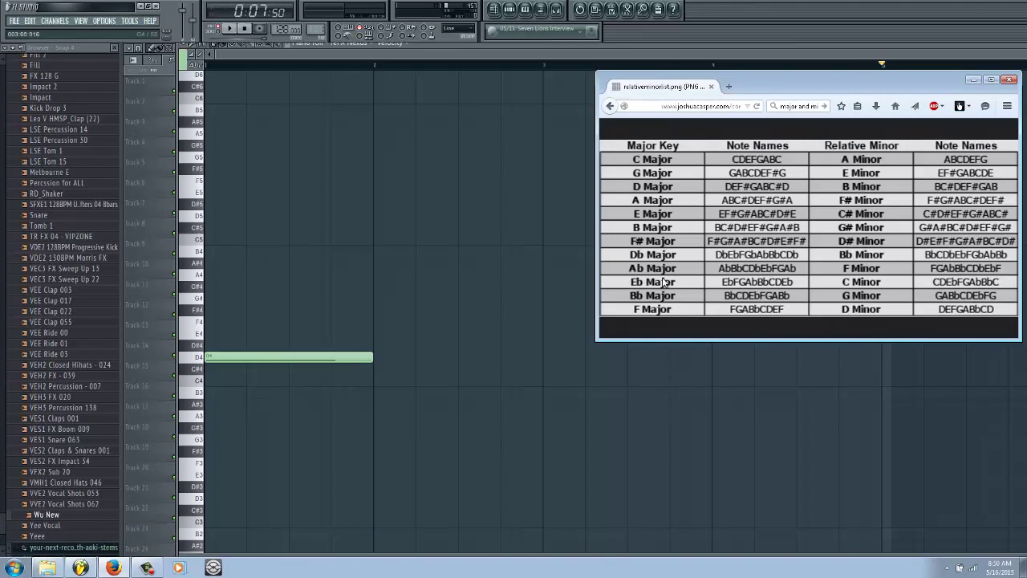
pyautogui.click(377, 440)
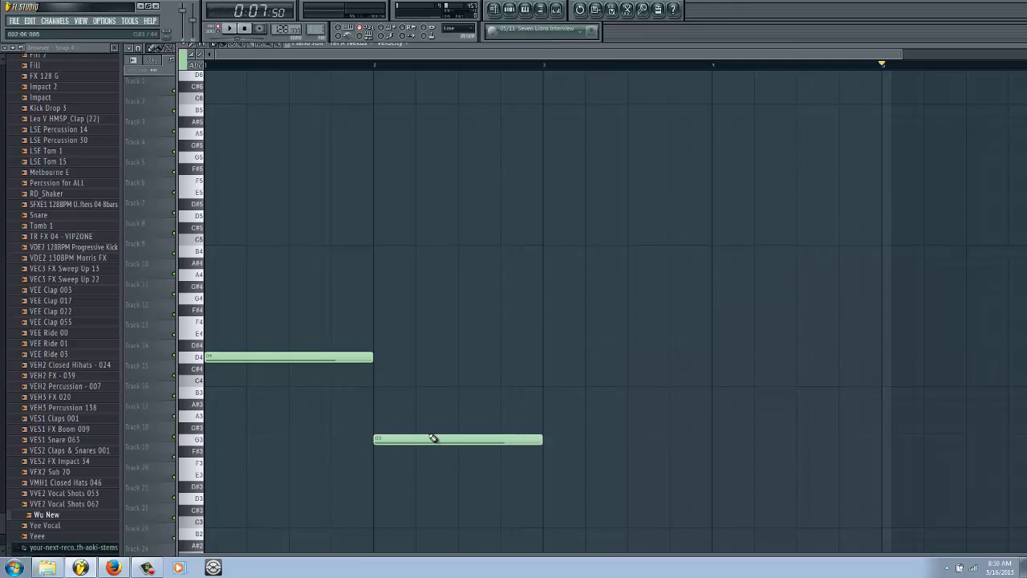
# Step: Check the scale note names in the key chart again and play back the two-note pattern
pyautogui.click(112, 567)
pyautogui.rightClick(111, 568)
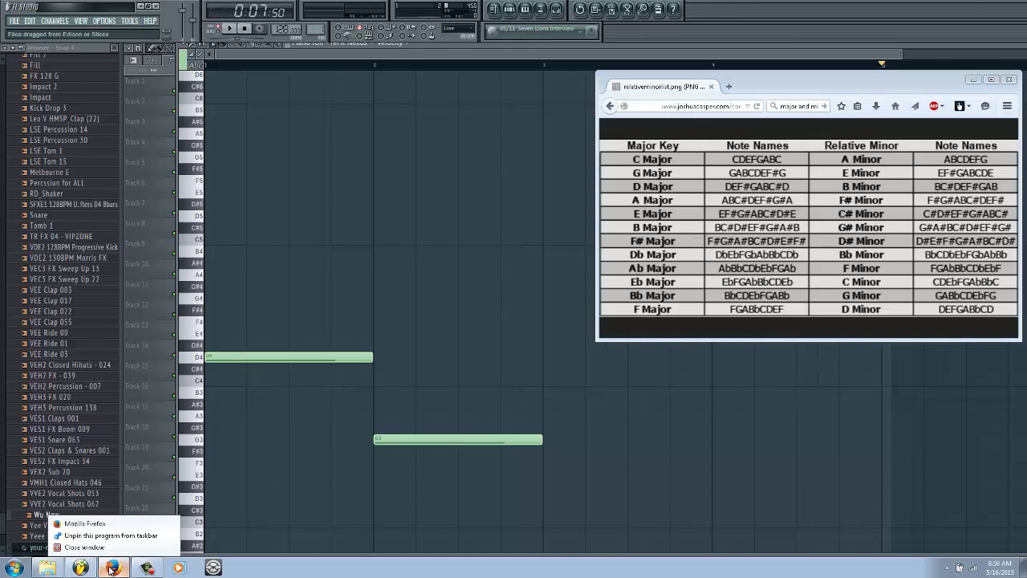
pyautogui.click(795, 221)
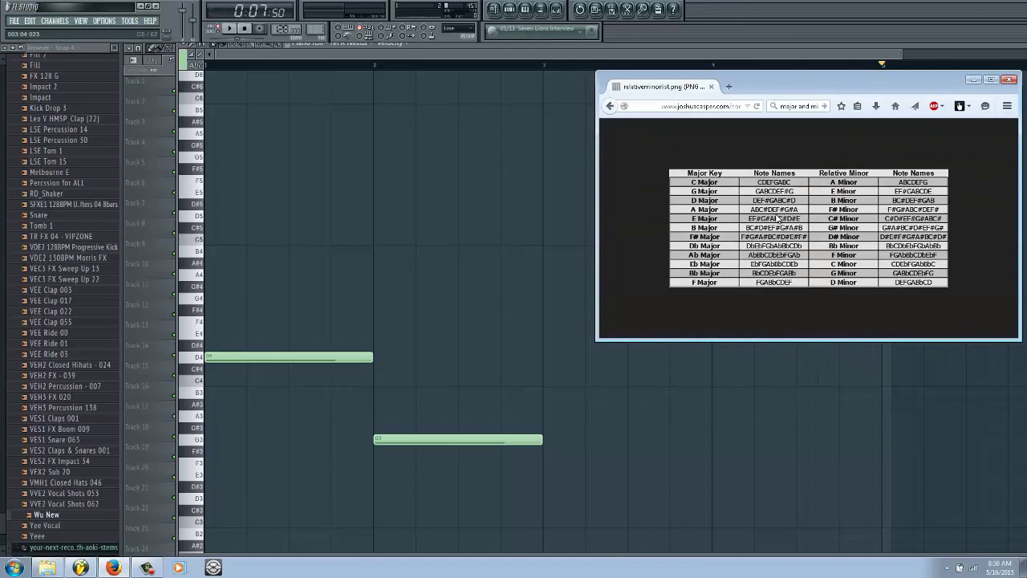
pyautogui.keyDown('ctrl'); pyautogui.scroll(3, 777, 218); pyautogui.keyUp('ctrl')
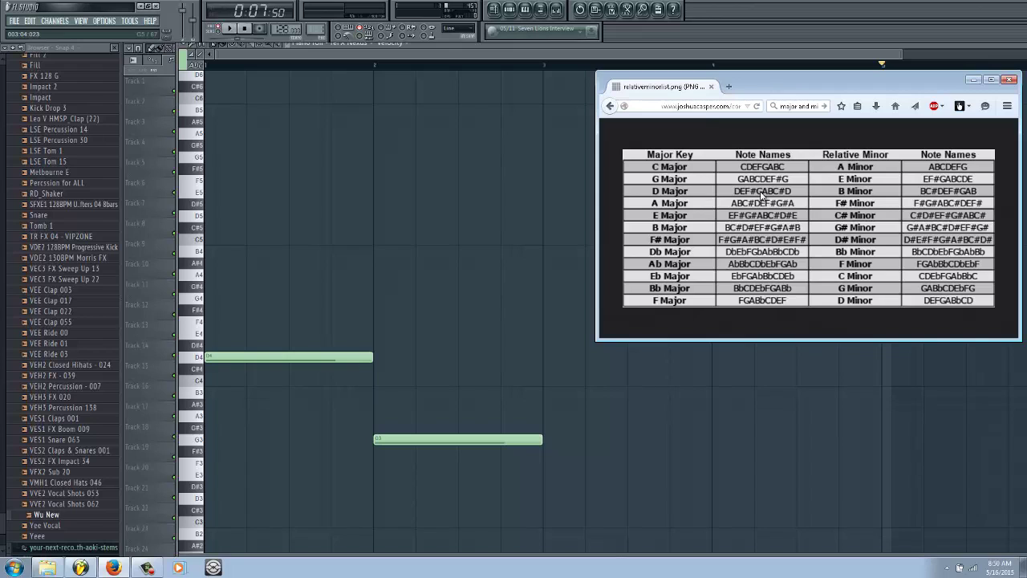
pyautogui.click(520, 178)
pyautogui.press('space')
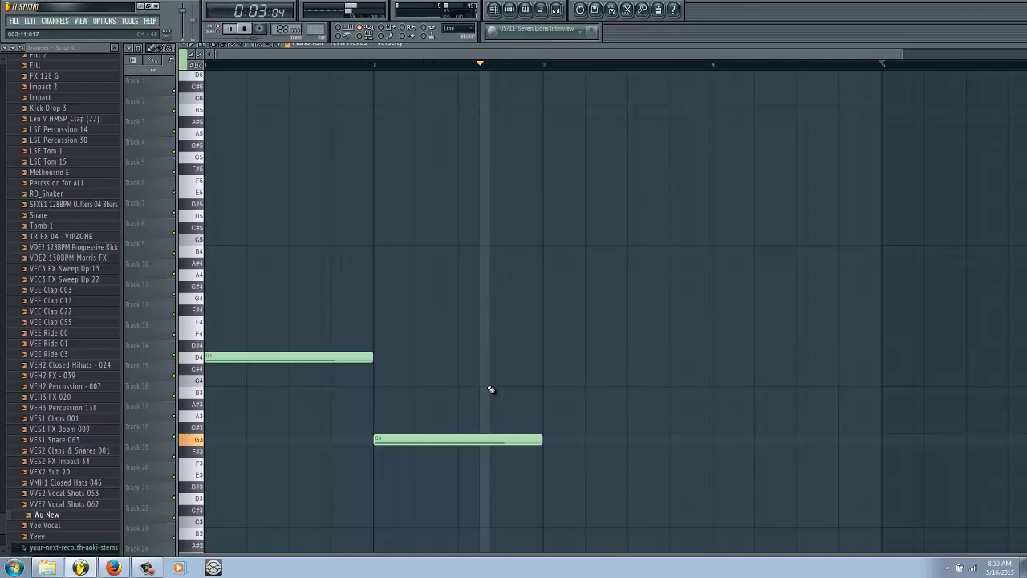
pyautogui.press('space')
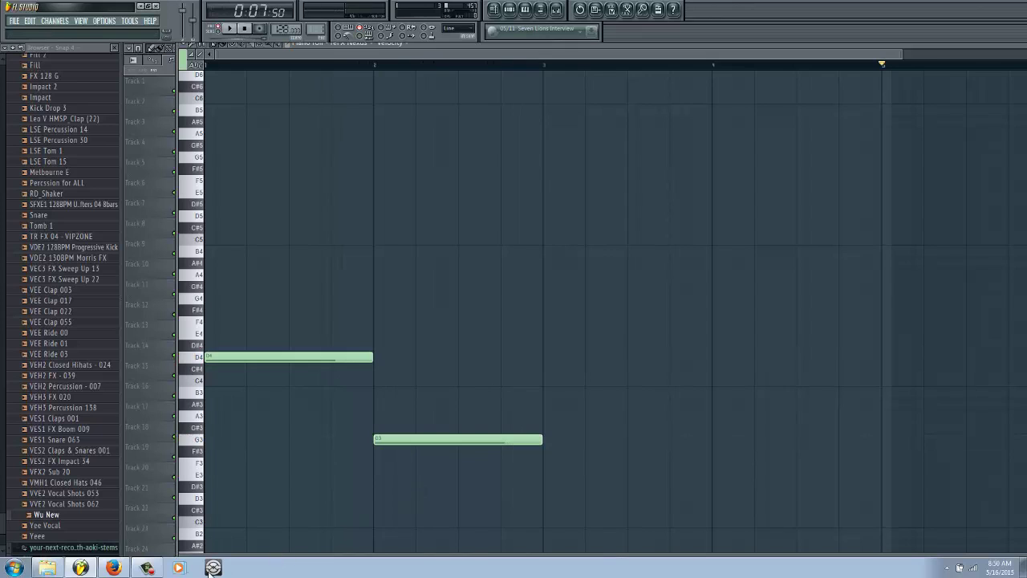
# Step: Check the key chart, raise the bar 2 note to A3 and play the pattern
pyautogui.click(113, 568)
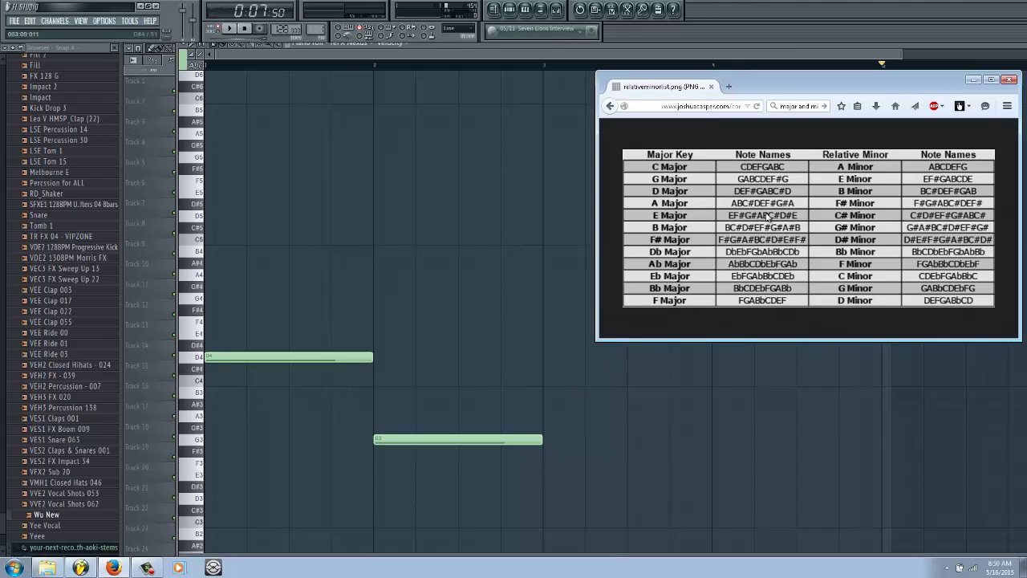
pyautogui.click(405, 439)
pyautogui.moveTo(406, 439); pyautogui.dragTo(408, 416)
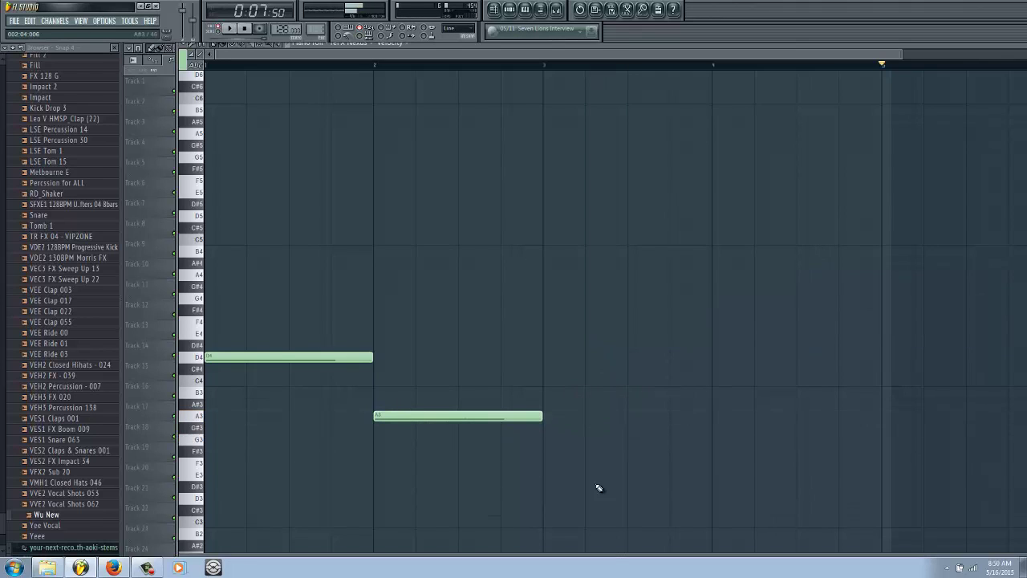
pyautogui.press('space')
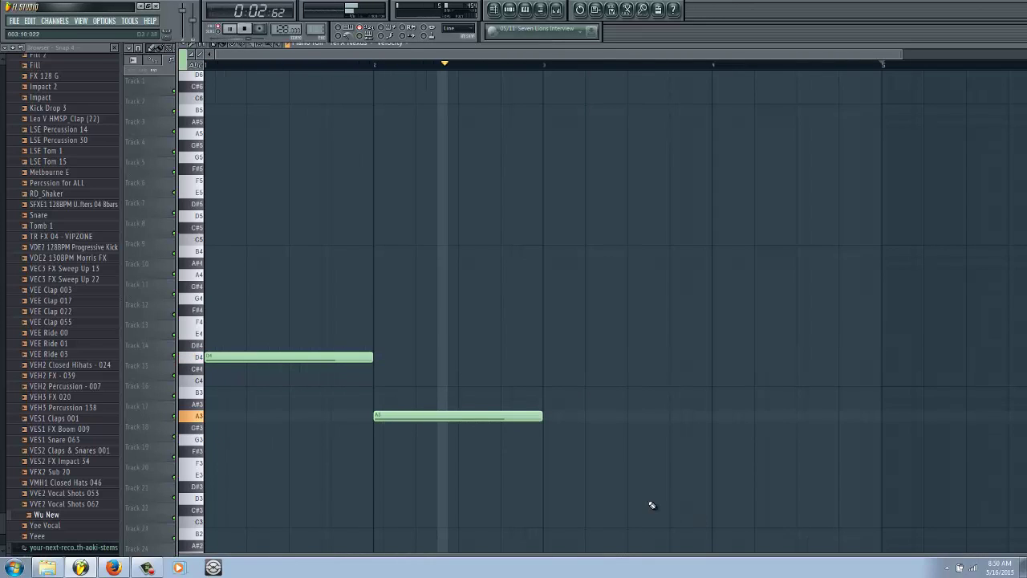
pyautogui.press('space')
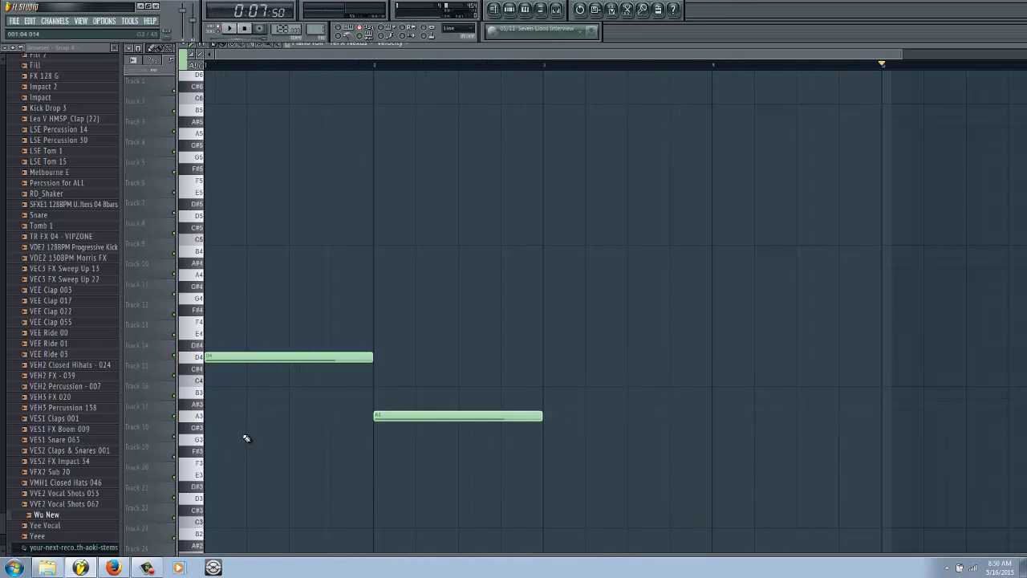
# Step: Check the key chart, lower the bar 2 note to F#3 and start playback of the pattern
pyautogui.click(113, 567)
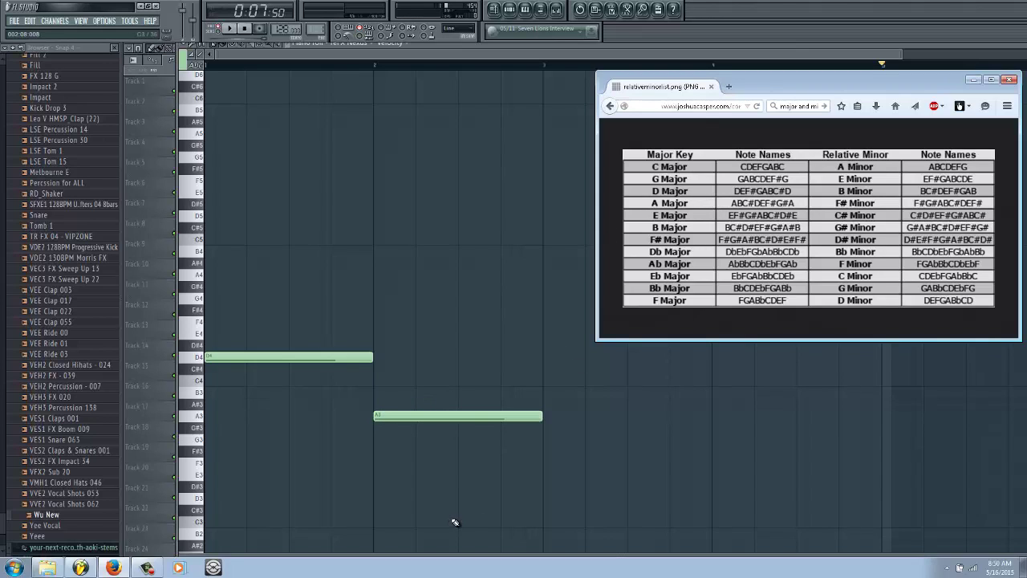
pyautogui.moveTo(446, 416); pyautogui.dragTo(443, 451)
pyautogui.press('space')
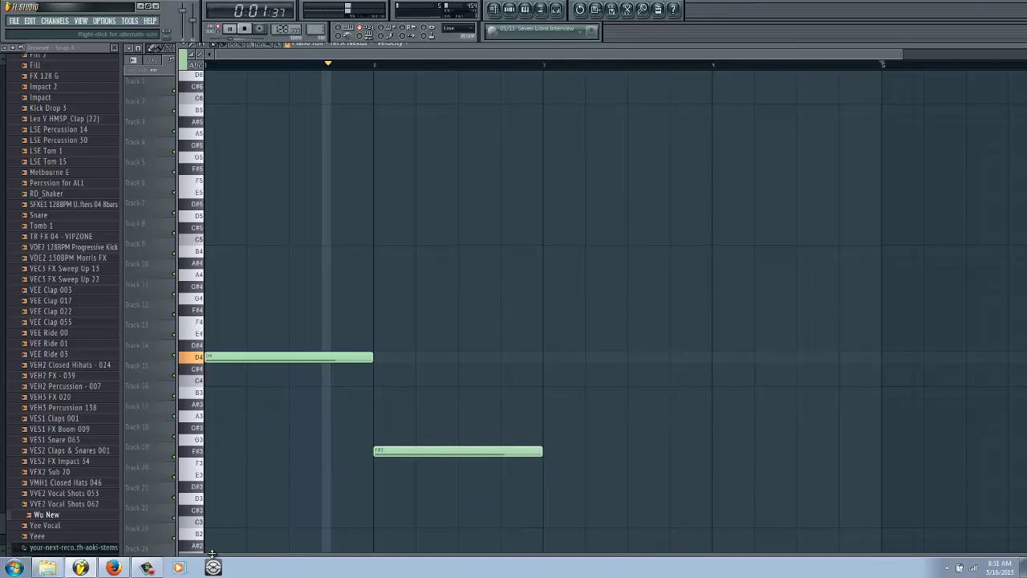
pyautogui.click(113, 567)
pyautogui.click(453, 335)
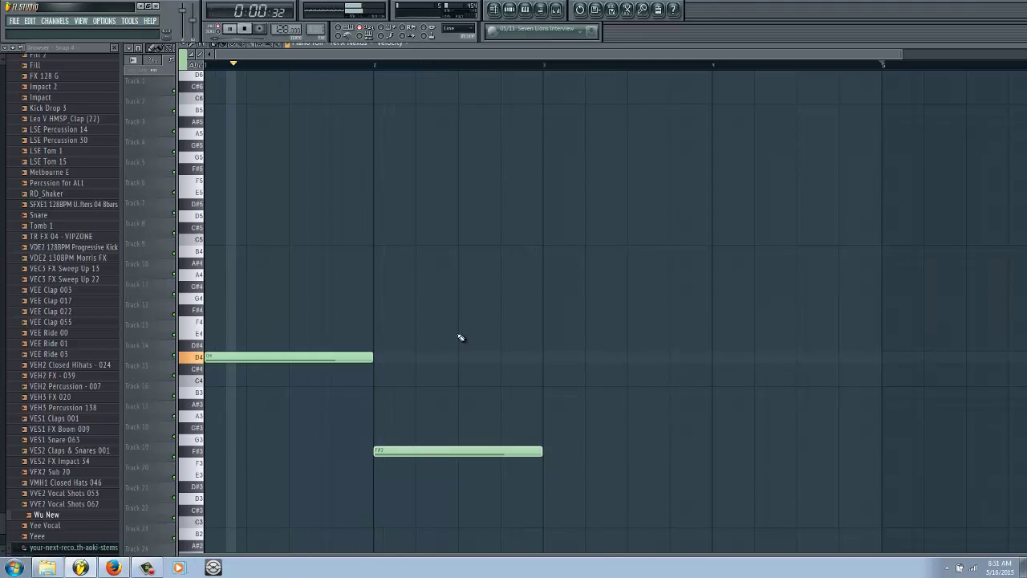
# Step: Add one-bar notes at A3 in bar 3 and E3 in bar 4, and listen to the looping four-note progression
pyautogui.click(546, 416)
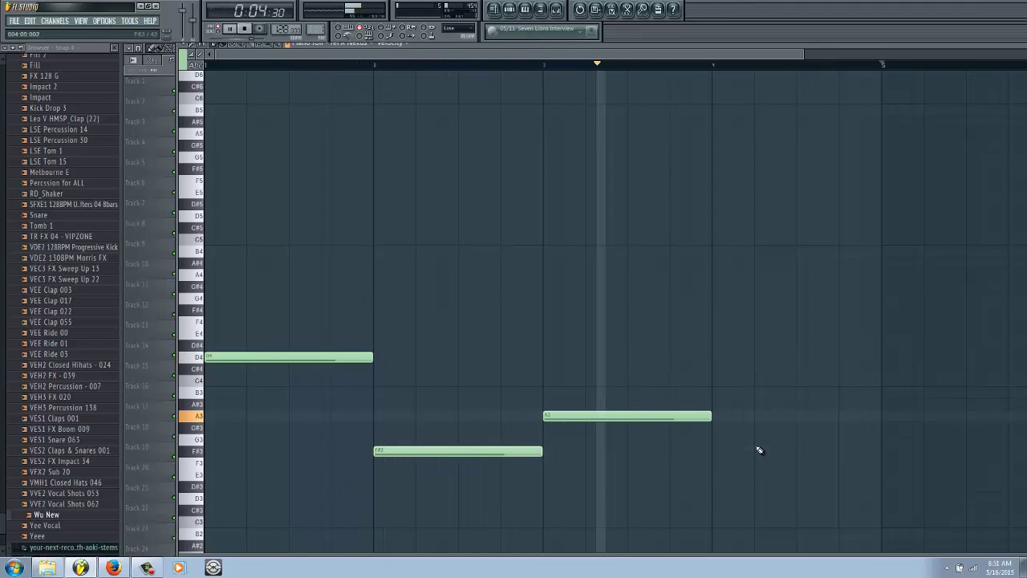
pyautogui.click(715, 487)
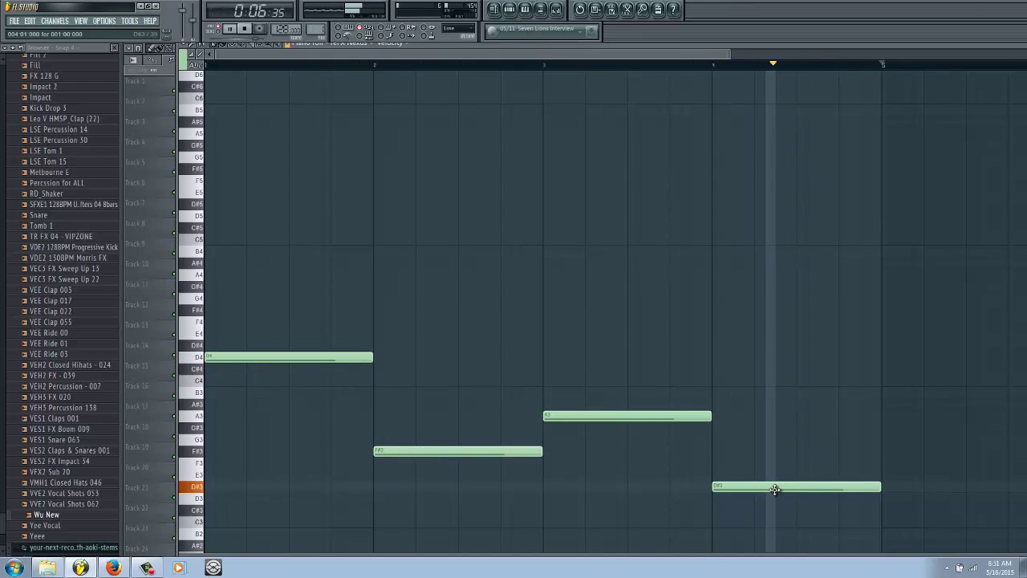
pyautogui.moveTo(786, 486); pyautogui.dragTo(786, 474)
pyautogui.moveTo(423, 450)
pyautogui.mouseDown()
pyautogui.moveTo(422, 438)
pyautogui.moveTo(436, 450)
pyautogui.mouseUp()
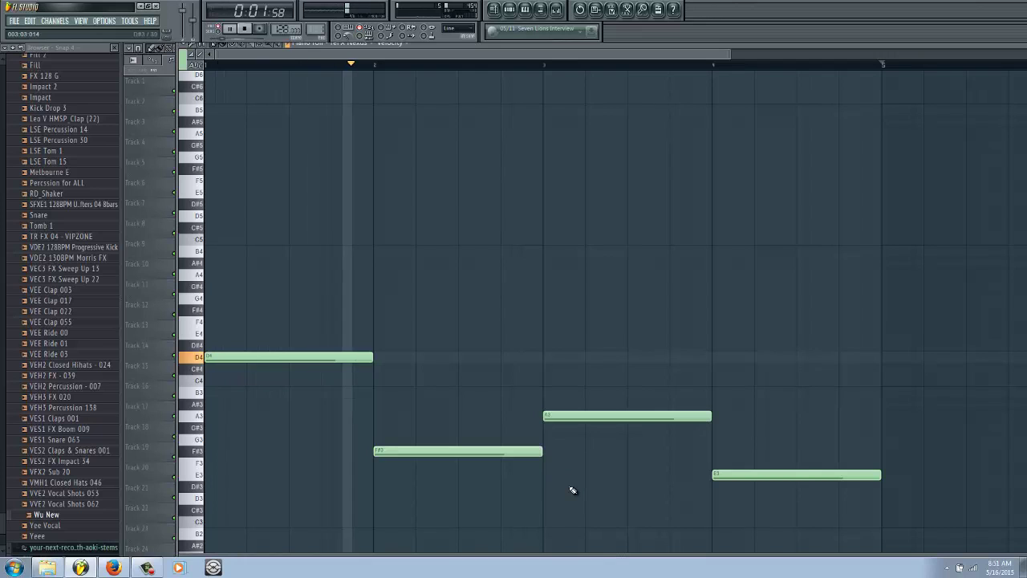
pyautogui.scroll(-1, 576, 487)
pyautogui.scroll(-1, 576, 487)
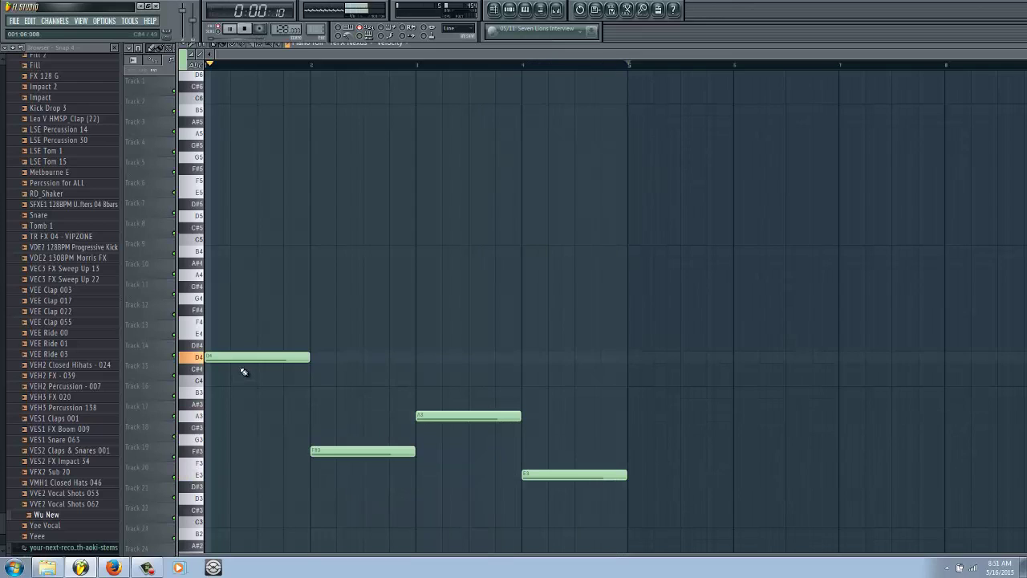
pyautogui.moveTo(223, 356)
pyautogui.mouseDown()
pyautogui.moveTo(205, 393)
pyautogui.moveTo(222, 353)
pyautogui.mouseUp()
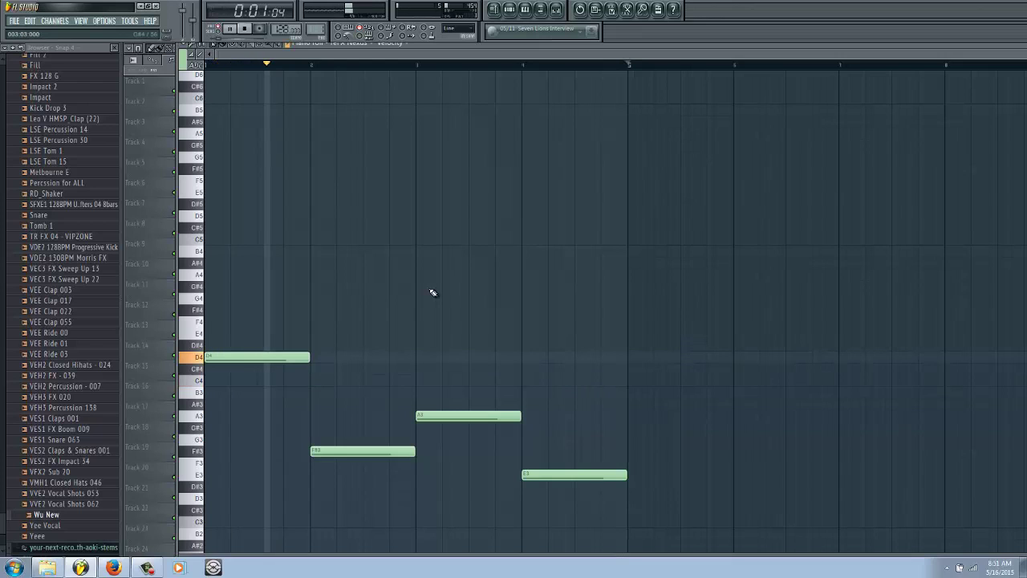
pyautogui.press('space')
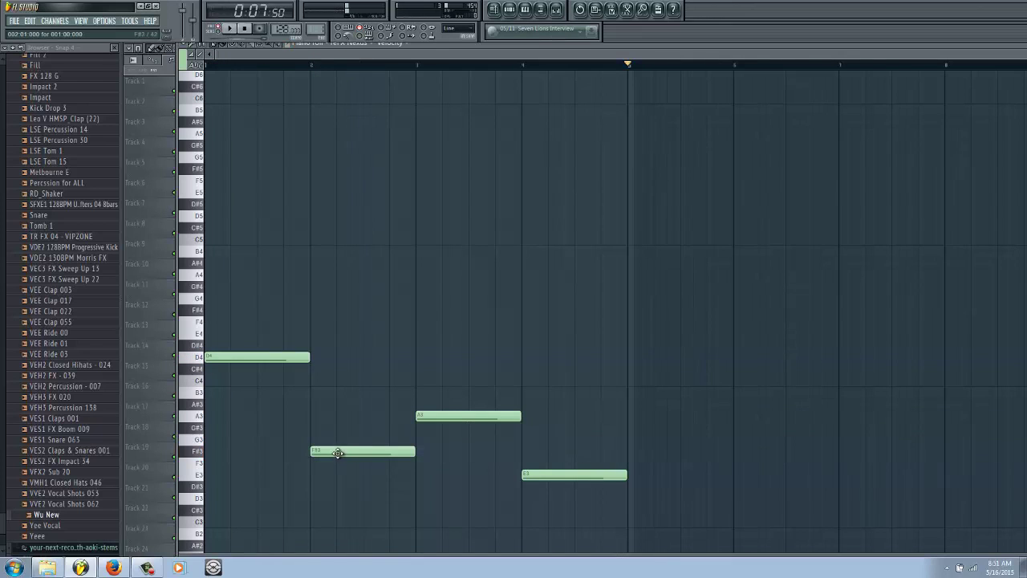
# Step: Move the bar 2 note to A3, the bar 3 note to C4 and the bar 4 note to G3, and play the progression
pyautogui.moveTo(337, 437); pyautogui.dragTo(339, 431)
pyautogui.press('space')
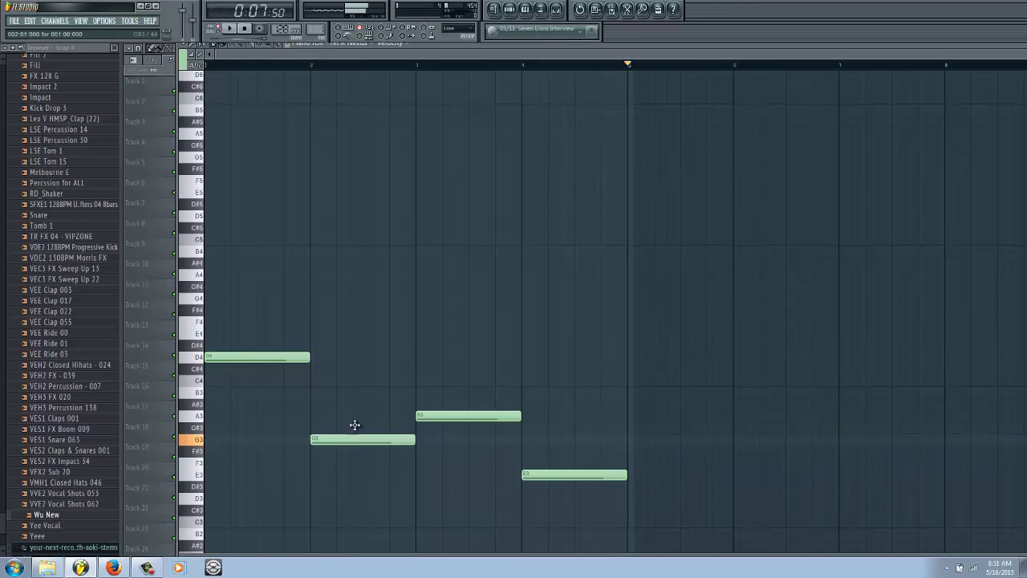
pyautogui.moveTo(357, 439); pyautogui.dragTo(357, 415)
pyautogui.moveTo(430, 414); pyautogui.dragTo(452, 377)
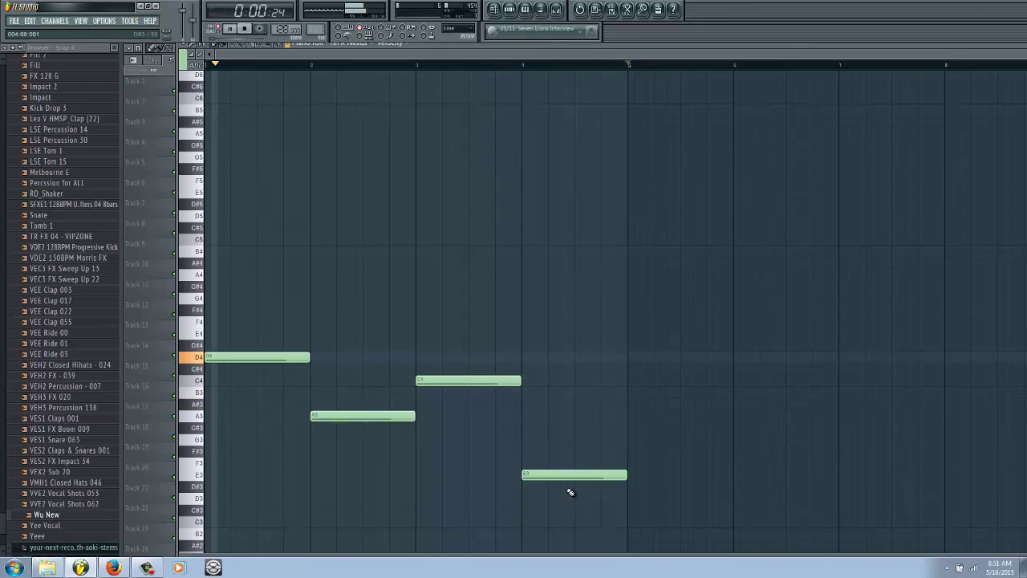
pyautogui.press('space')
pyautogui.moveTo(558, 476); pyautogui.dragTo(557, 438)
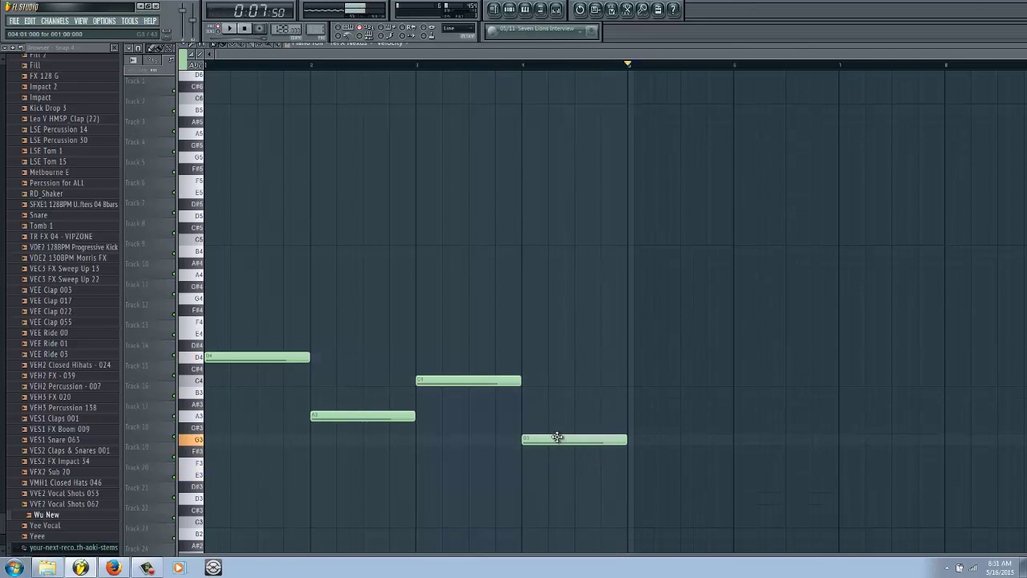
pyautogui.press('space')
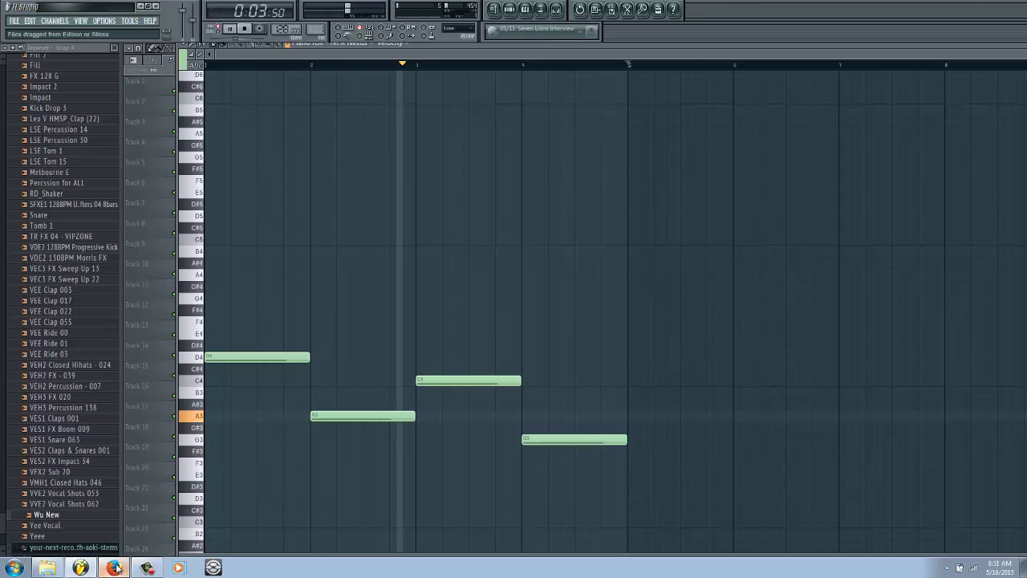
# Step: Check the key chart while the progression loops, and stop playback
pyautogui.click(114, 567)
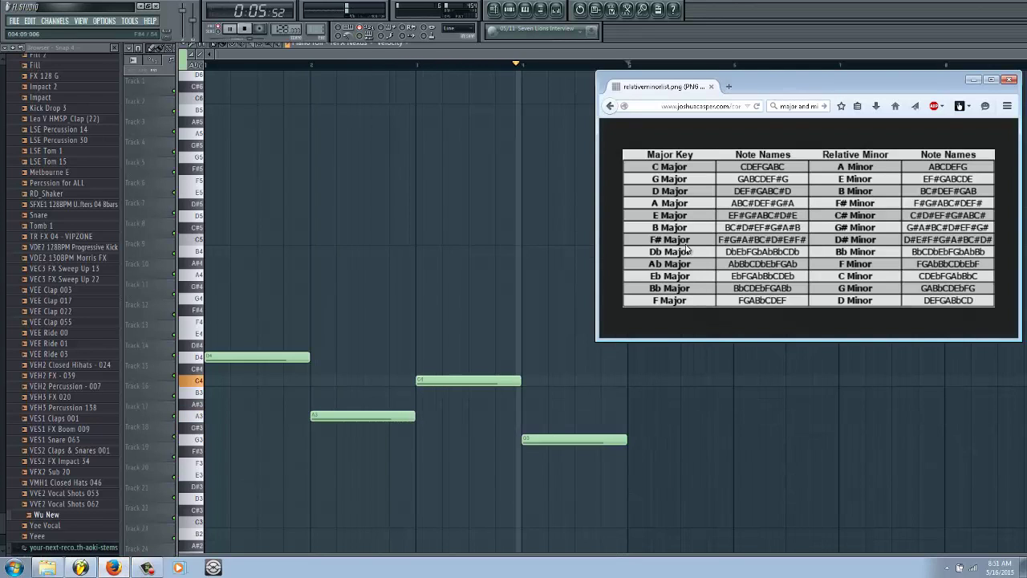
pyautogui.click(759, 470)
pyautogui.press('space')
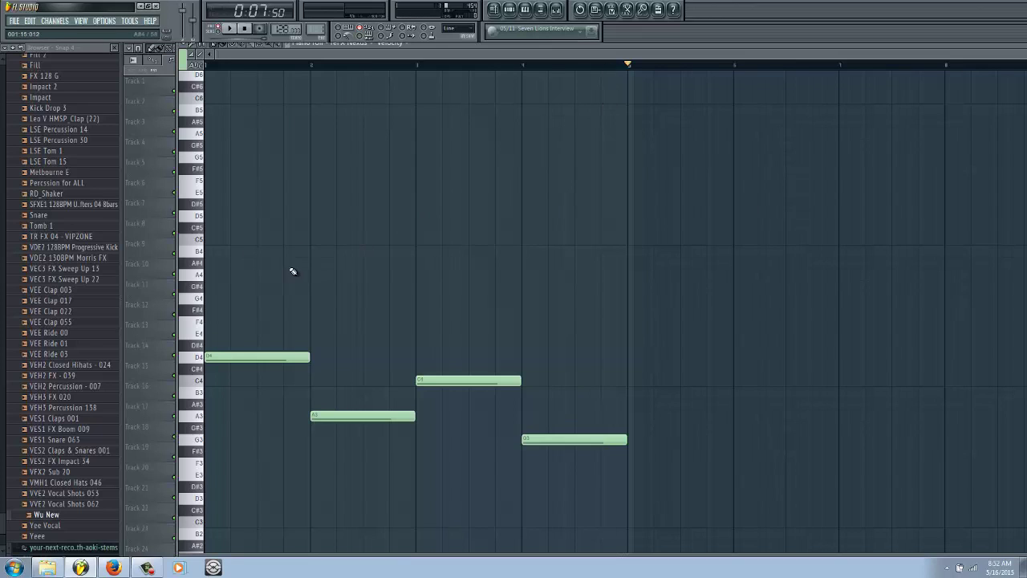
# Step: Add a two-step D5 melody note at the start of bar 1 above the root note, and toggle playback
pyautogui.moveTo(212, 254); pyautogui.dragTo(207, 240)
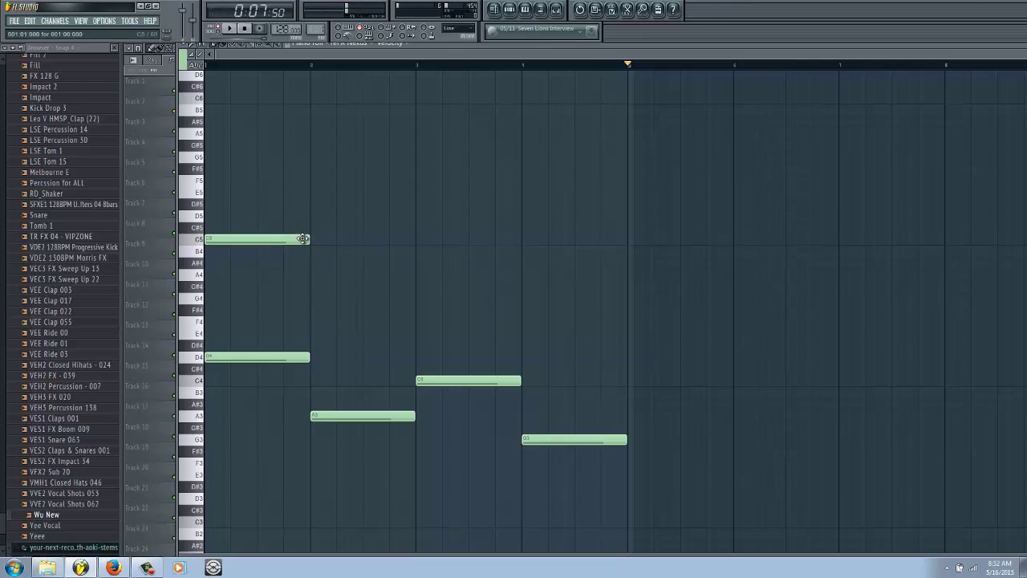
pyautogui.moveTo(306, 239); pyautogui.dragTo(222, 238)
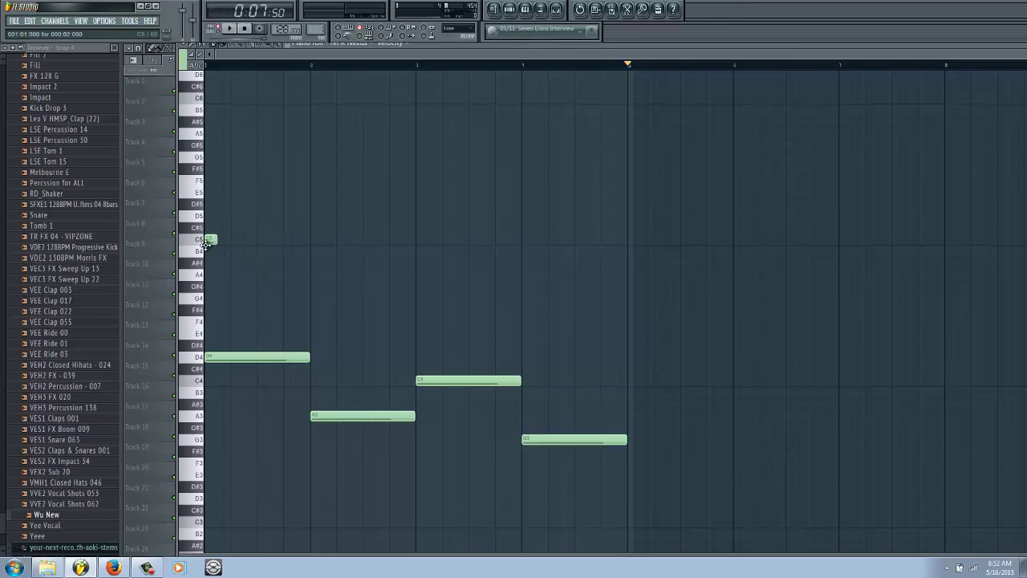
pyautogui.scroll(2, 188, 222)
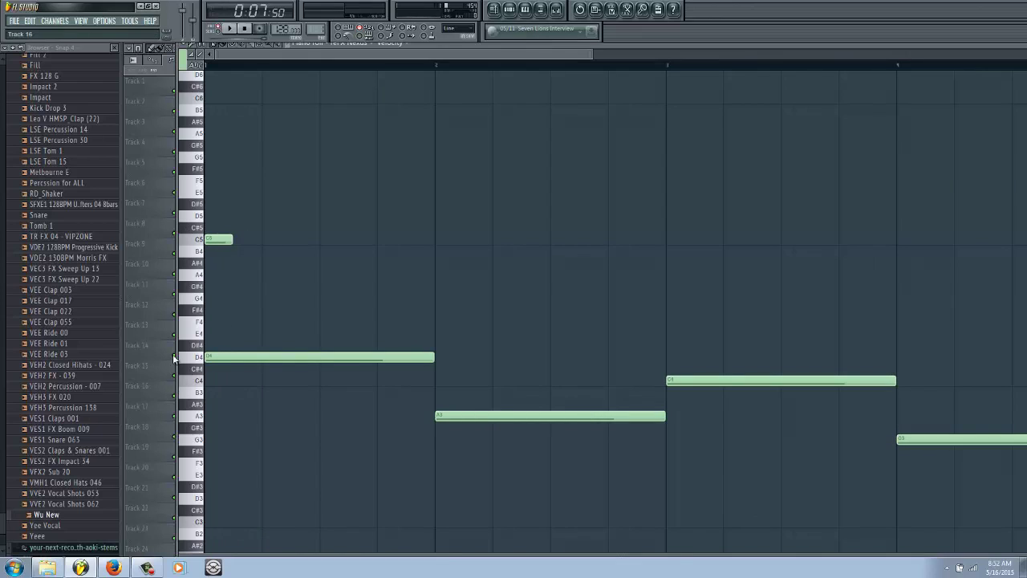
pyautogui.moveTo(209, 240); pyautogui.dragTo(207, 215)
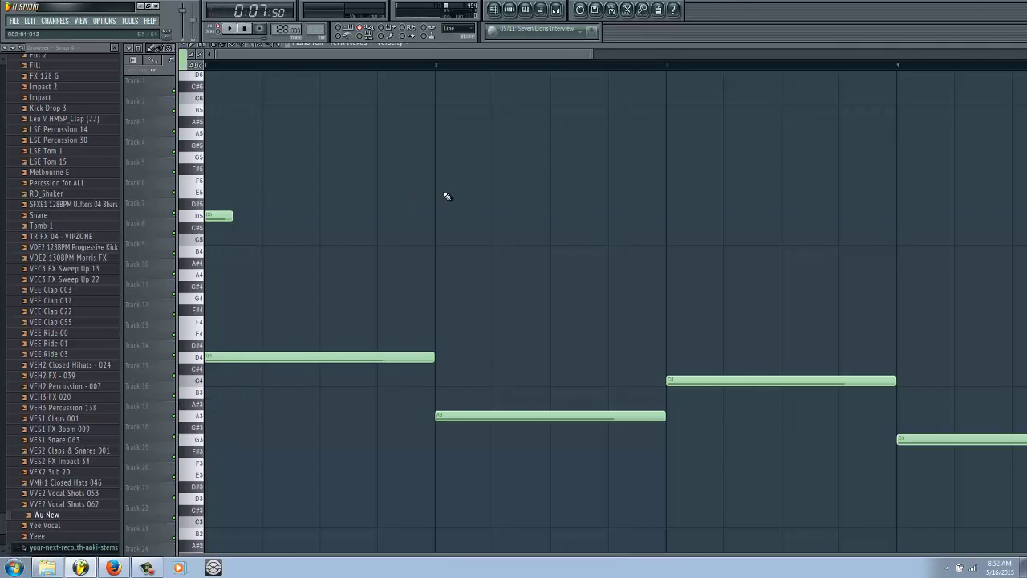
pyautogui.press('space')
# Step: Continue the bar 1 melody with a short A5 and two short F5 notes, checking the key chart
pyautogui.click(255, 183)
pyautogui.moveTo(252, 110); pyautogui.dragTo(261, 136)
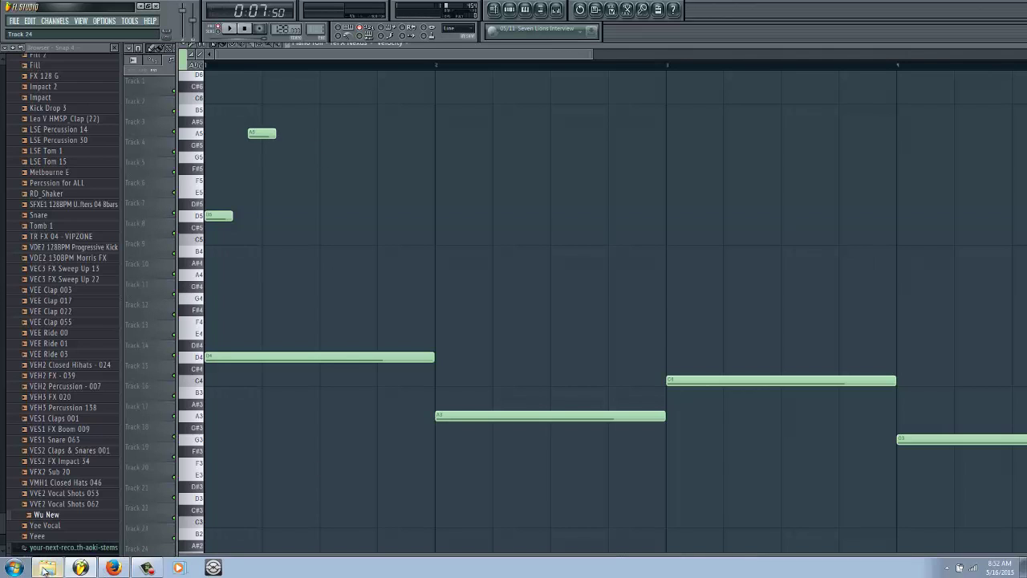
pyautogui.click(126, 567)
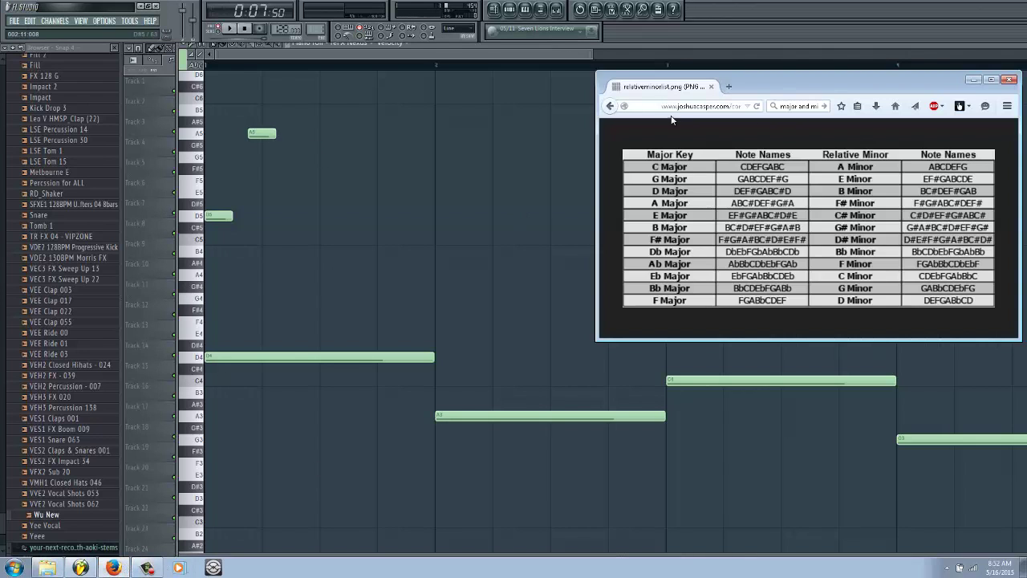
pyautogui.click(418, 171)
pyautogui.moveTo(287, 168)
pyautogui.mouseDown()
pyautogui.moveTo(298, 168)
pyautogui.moveTo(298, 184)
pyautogui.mouseUp()
pyautogui.click(338, 180)
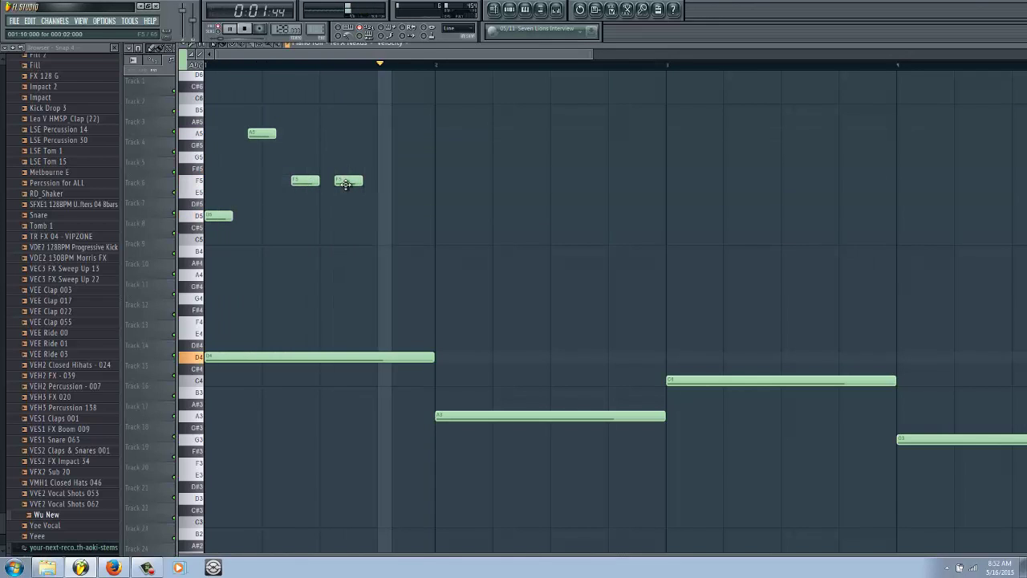
# Step: Finish the bar 1 melody with a single short E5 as its fifth note, and listen to it
pyautogui.click(406, 190)
pyautogui.press('space')
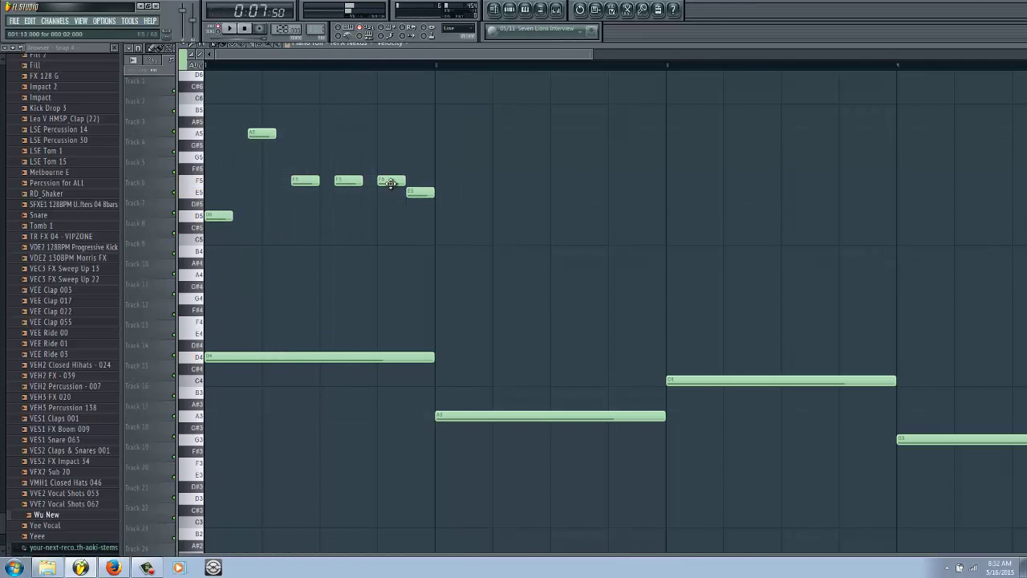
pyautogui.moveTo(390, 180); pyautogui.dragTo(390, 192)
pyautogui.rightClick(422, 193)
pyautogui.click(437, 193)
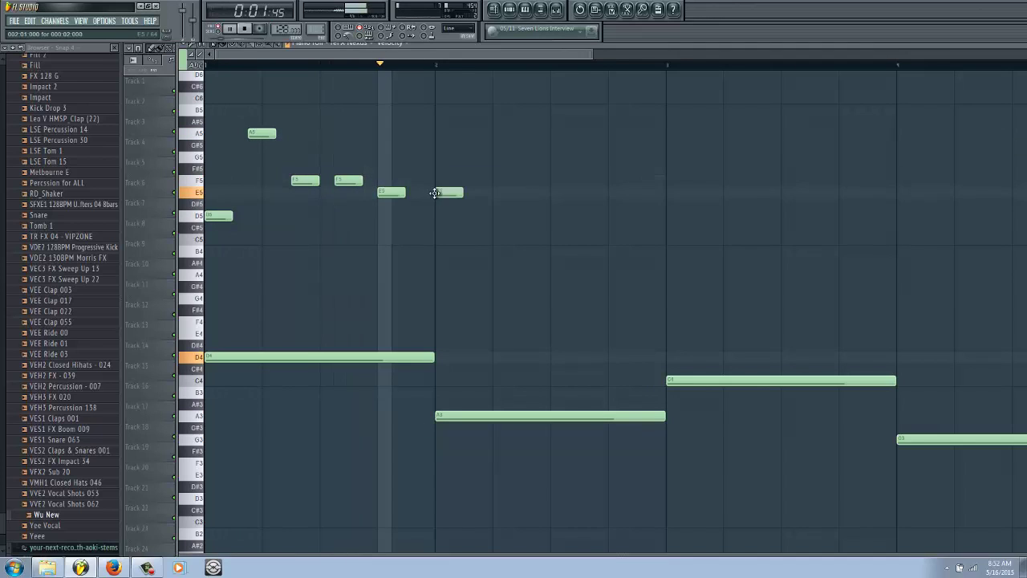
# Step: Select the five melody notes of bar 1 and copy them across bars 2, 3 and 4
pyautogui.moveTo(450, 192); pyautogui.dragTo(204, 93)
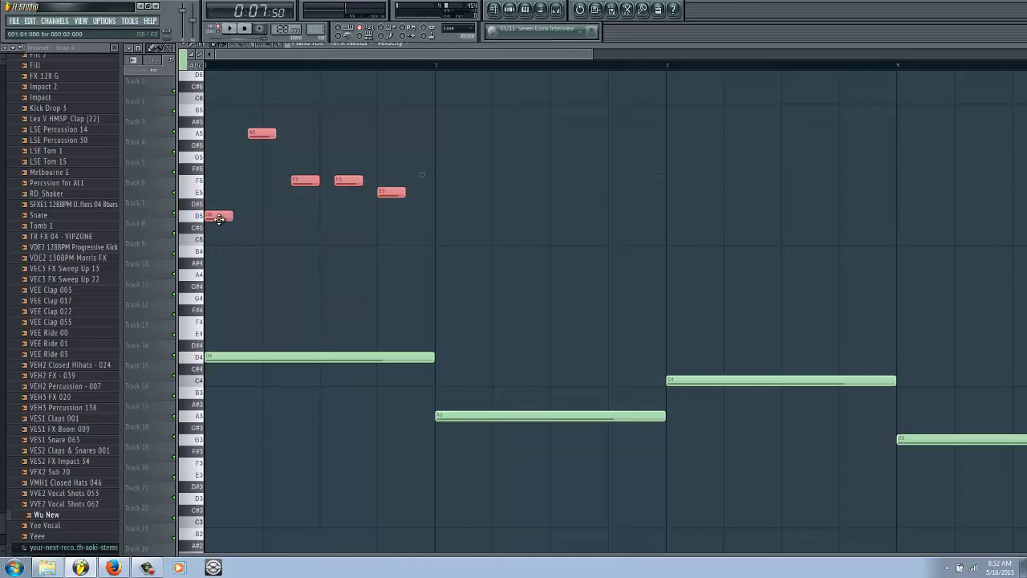
pyautogui.moveTo(218, 218); pyautogui.dragTo(116, 100)
pyautogui.scroll(-2, 440, 246)
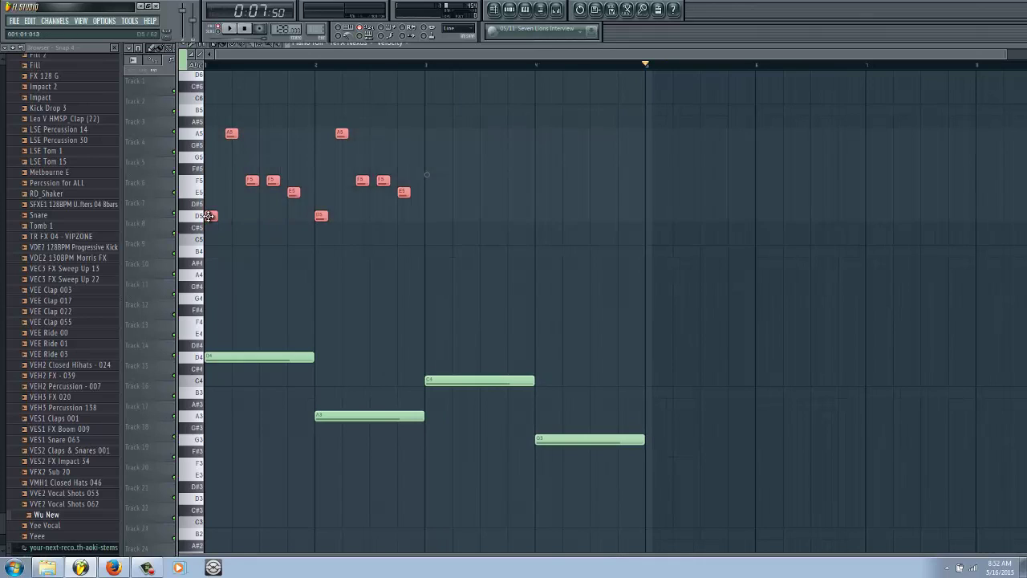
pyautogui.moveTo(209, 216); pyautogui.dragTo(430, 216)
pyautogui.keyDown('ctrl'); pyautogui.click(321, 257); pyautogui.keyUp('ctrl')
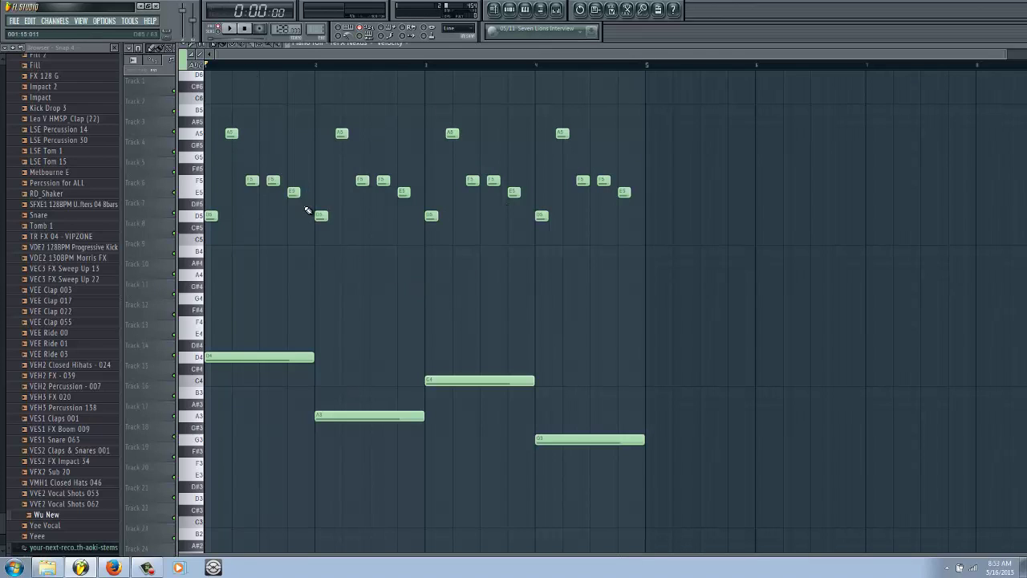
# Step: Raise bar 2's first melody note to E5 and its last to G5, and add a short C5 ending bar 3
pyautogui.press('space')
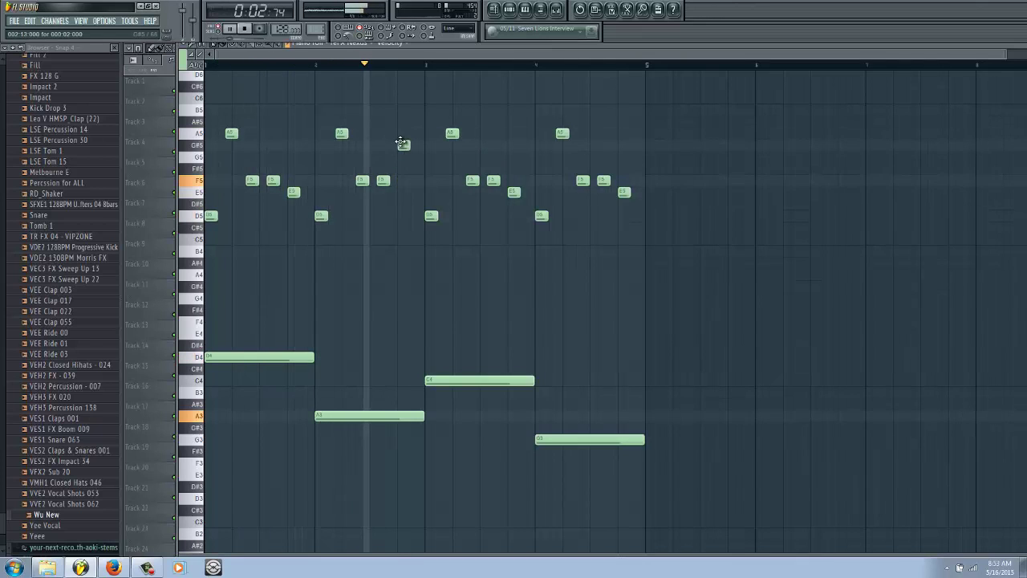
pyautogui.click(403, 156)
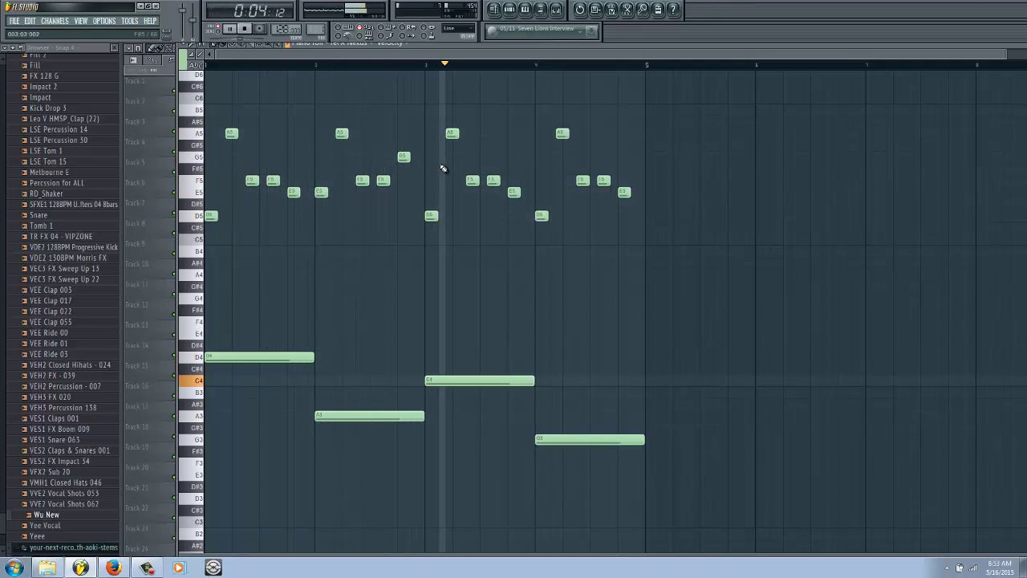
pyautogui.press('space')
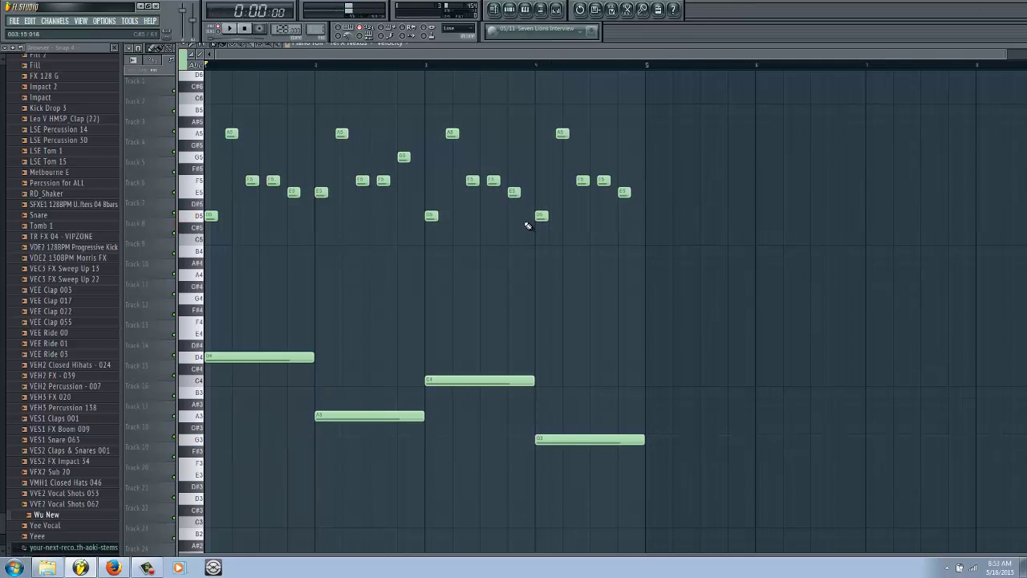
pyautogui.press('space')
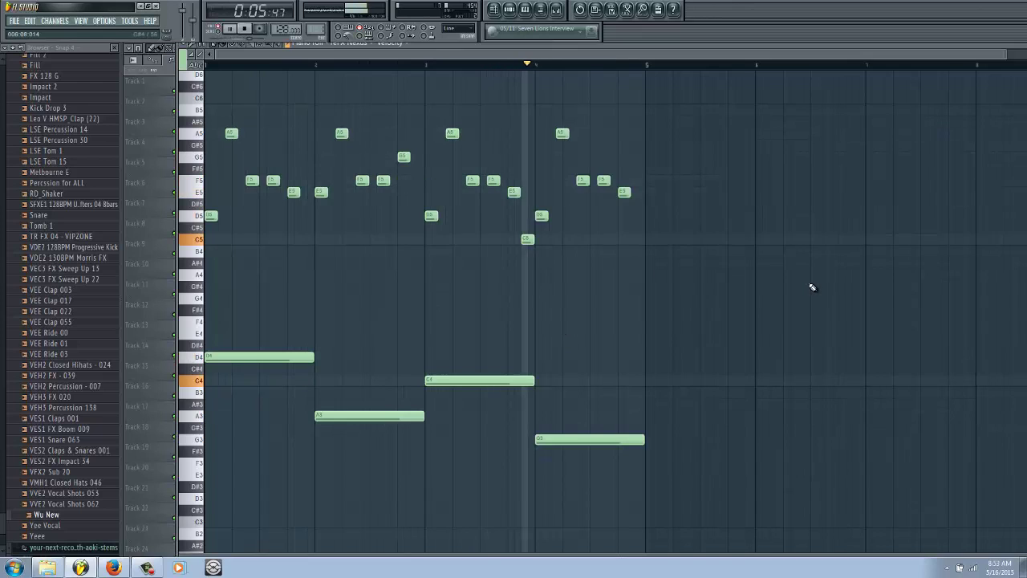
pyautogui.press('space')
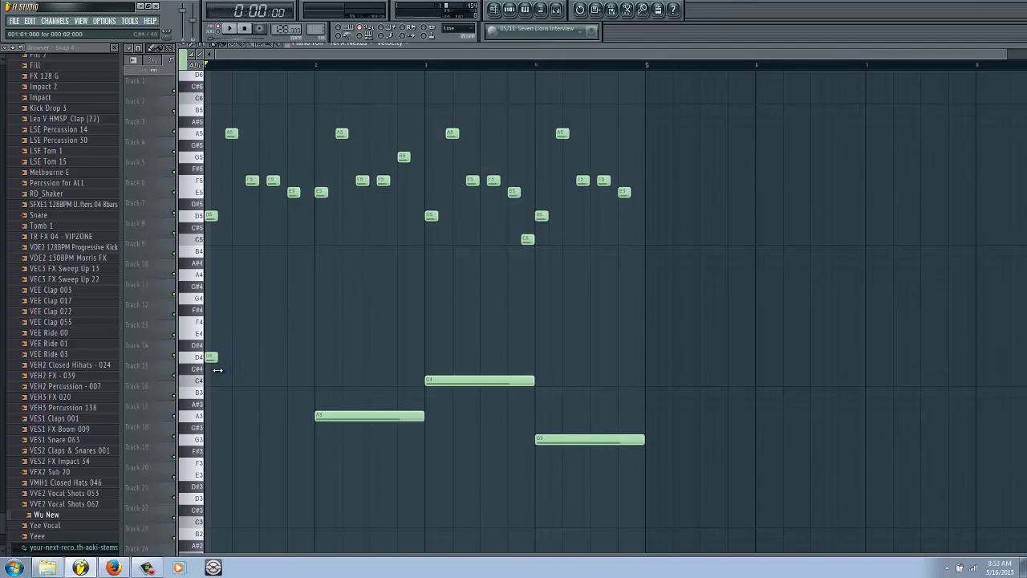
# Step: Replace the sustained roots with five short D4 notes in bar 1 and five short A3 notes in bar 2, following the melody rhythm
pyautogui.scroll(3, 229, 360)
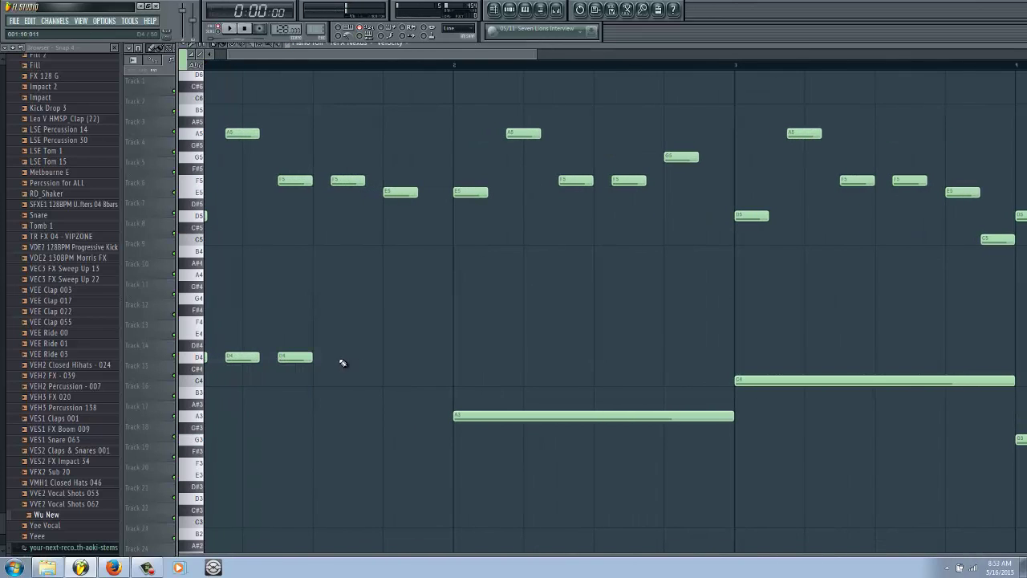
pyautogui.click(387, 357)
pyautogui.rightClick(489, 415)
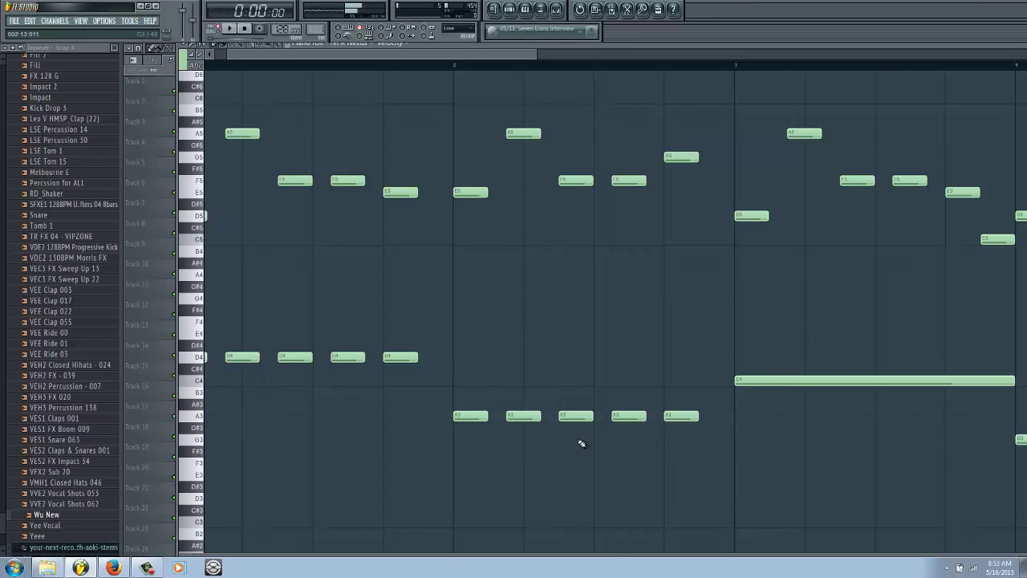
# Step: Replace the sustained roots with six short C4 notes in bar 3 and five short G3 notes in bar 4, and play the pattern
pyautogui.scroll(-3, 582, 444)
pyautogui.rightClick(472, 382)
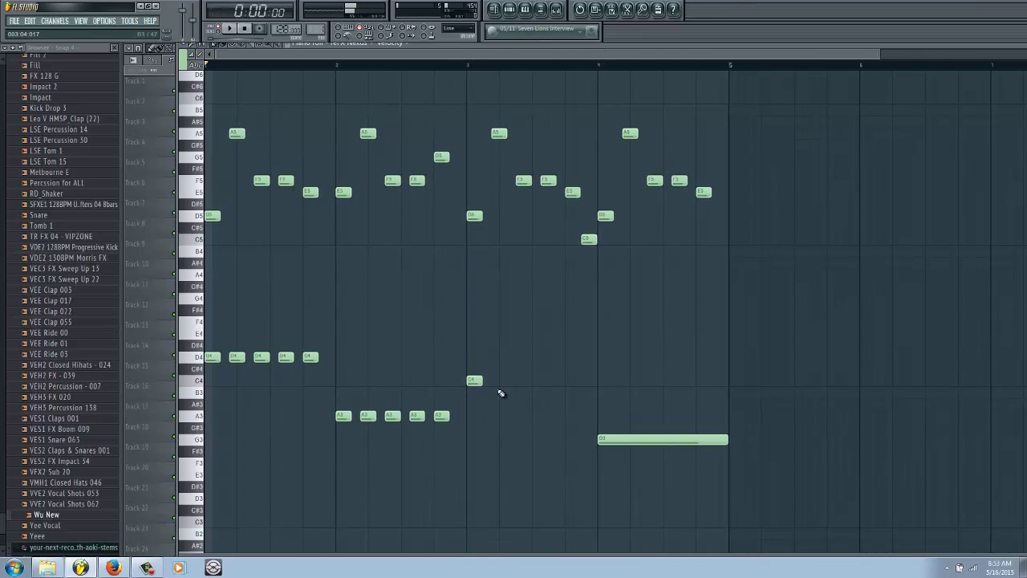
pyautogui.scroll(3, 496, 383)
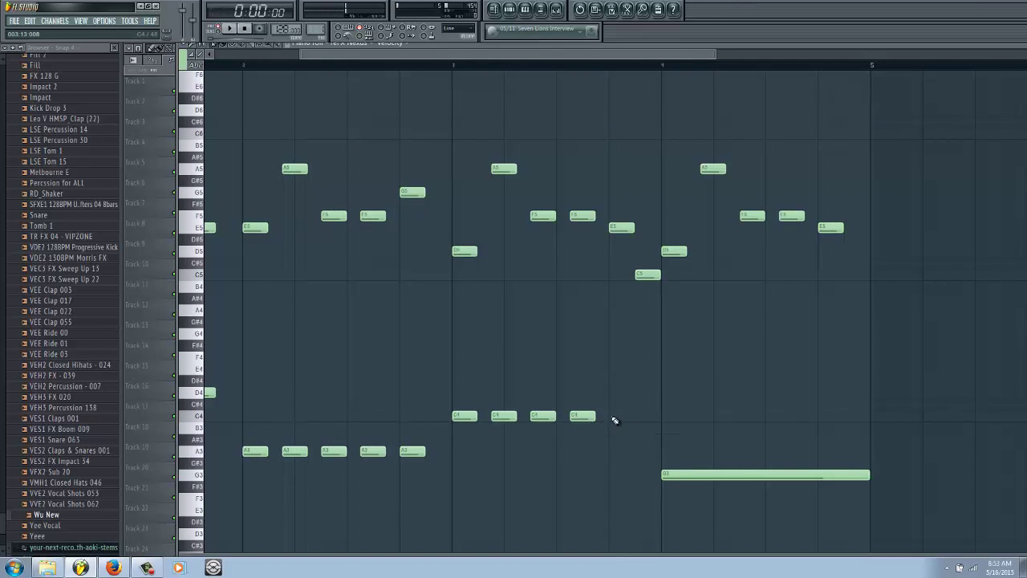
pyautogui.rightClick(678, 475)
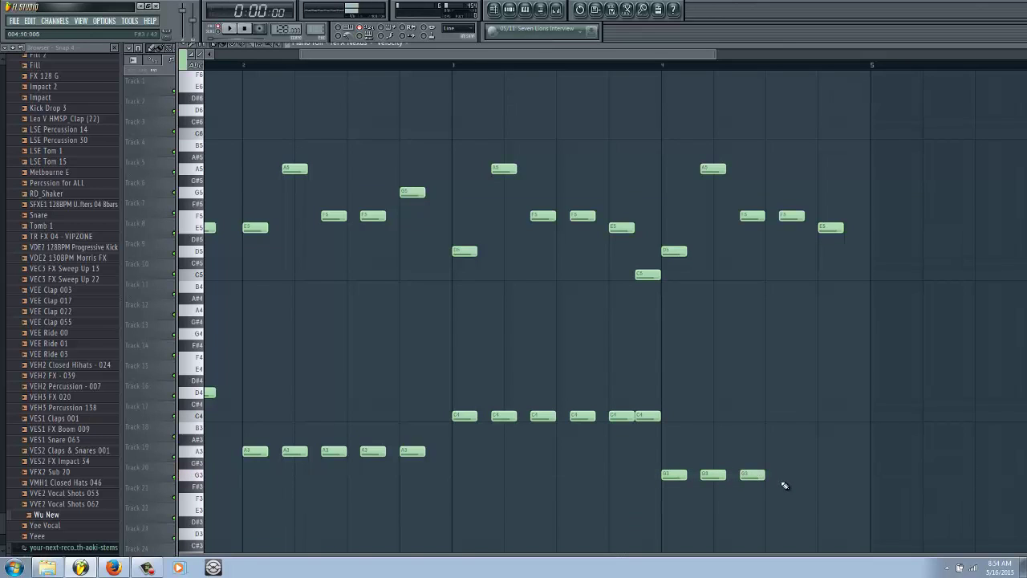
pyautogui.click(826, 475)
pyautogui.press('space')
pyautogui.scroll(-3, 711, 381)
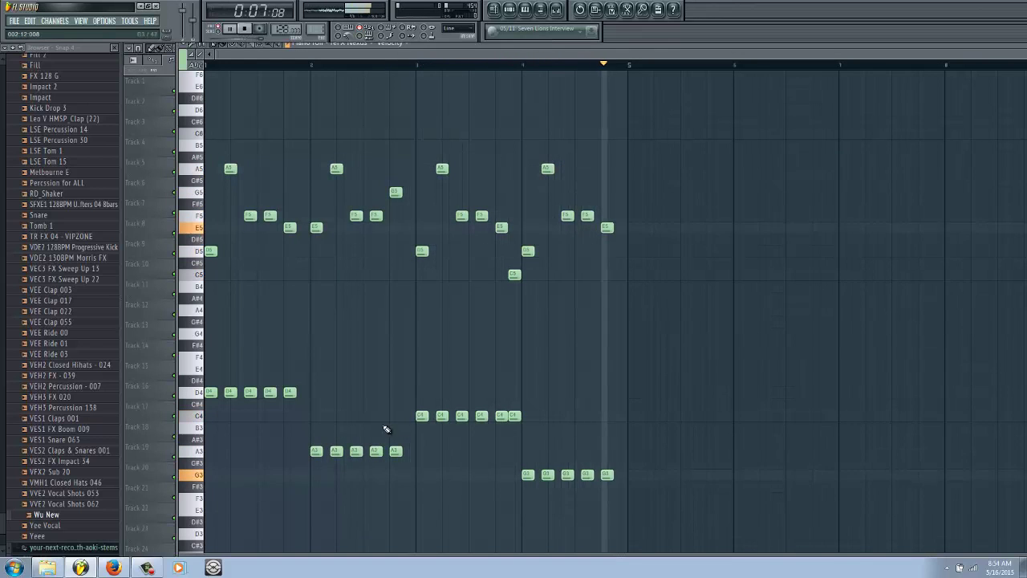
# Step: Try an extra short D4 note at the end of bar 1 while the pattern plays
pyautogui.scroll(3, 371, 408)
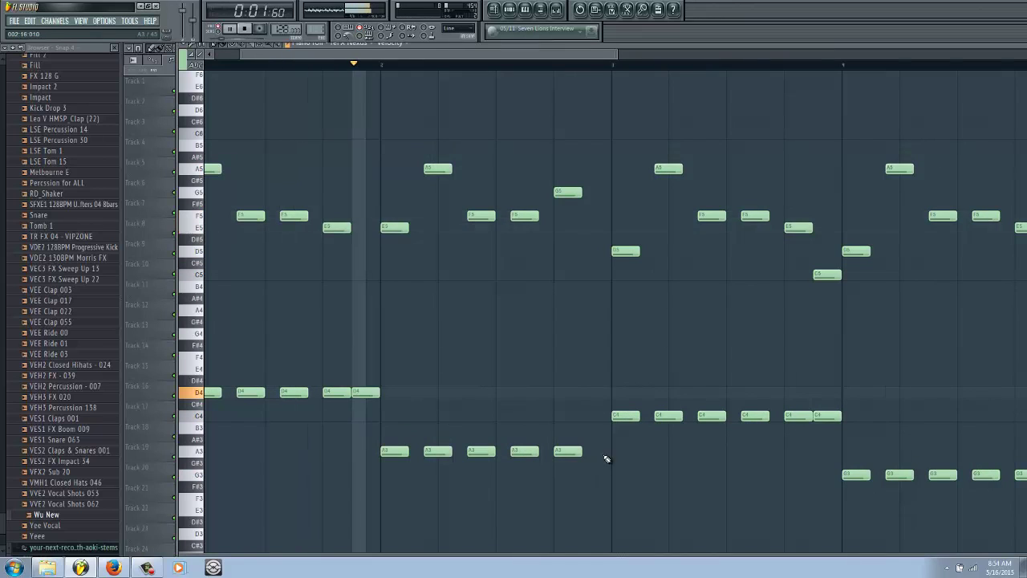
pyautogui.rightClick(366, 392)
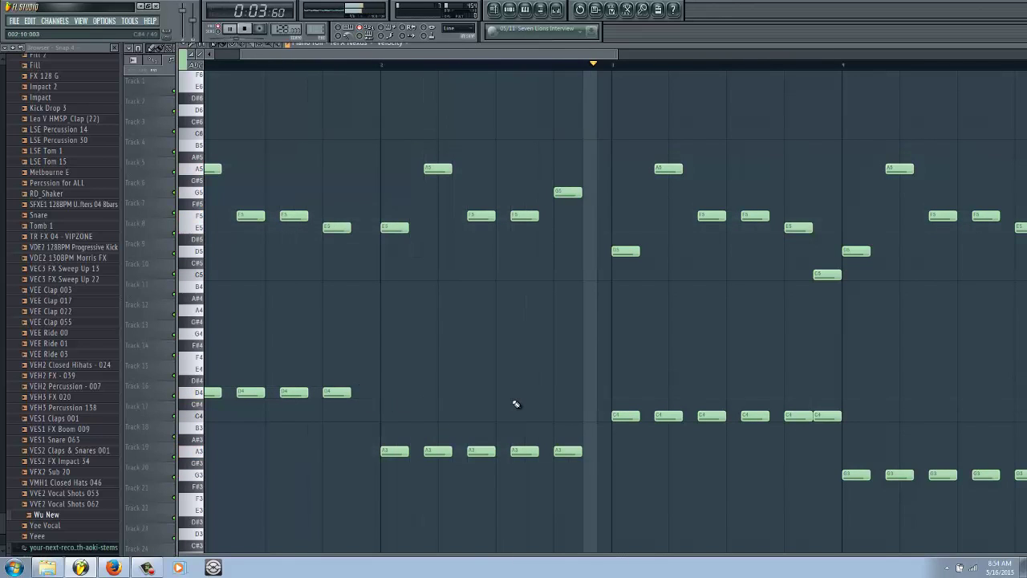
pyautogui.scroll(-3, 516, 406)
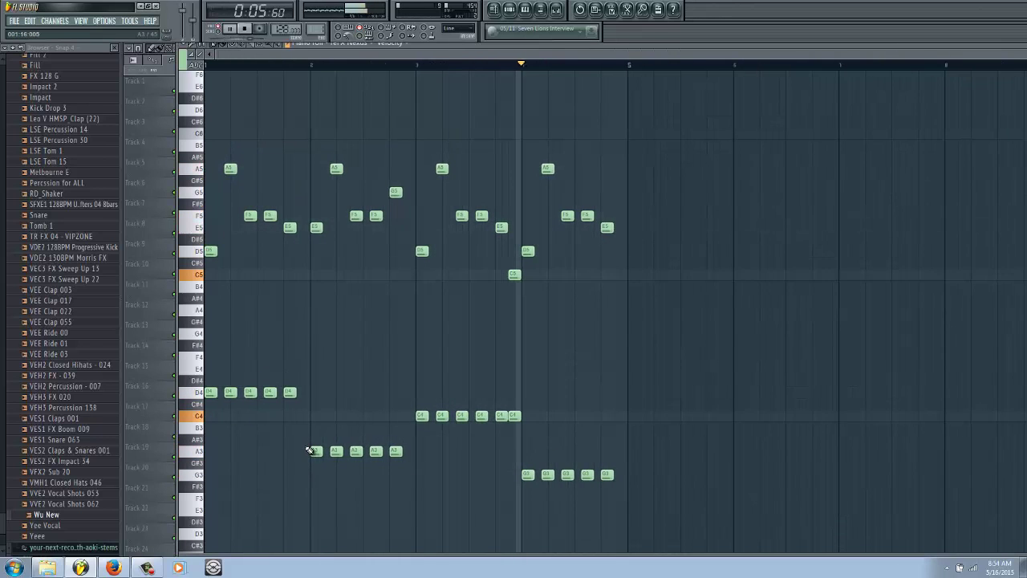
pyautogui.press('space')
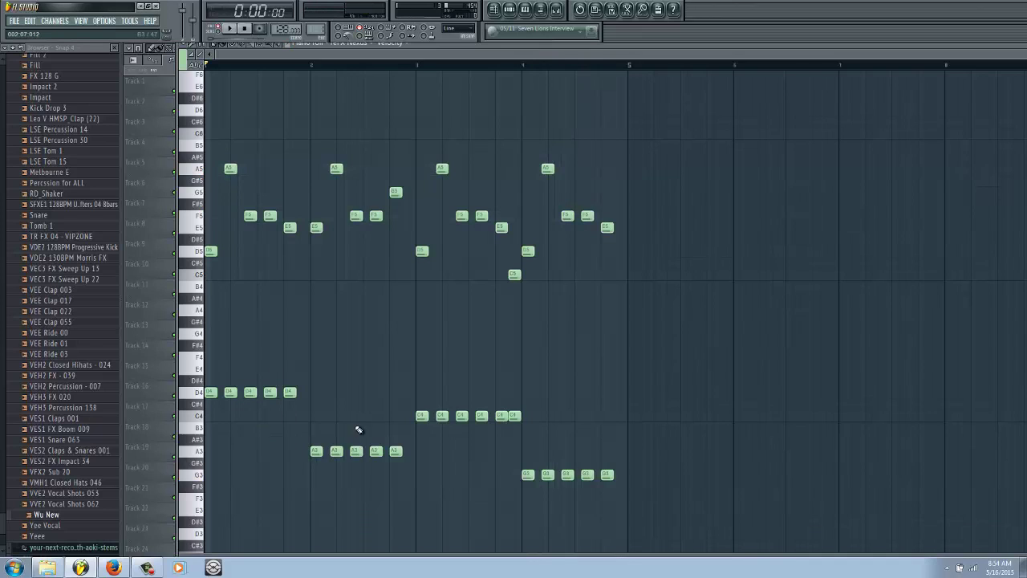
# Step: Lower the five bar 1 bass notes to A#3 and play the pattern
pyautogui.moveTo(345, 424); pyautogui.dragTo(135, 356)
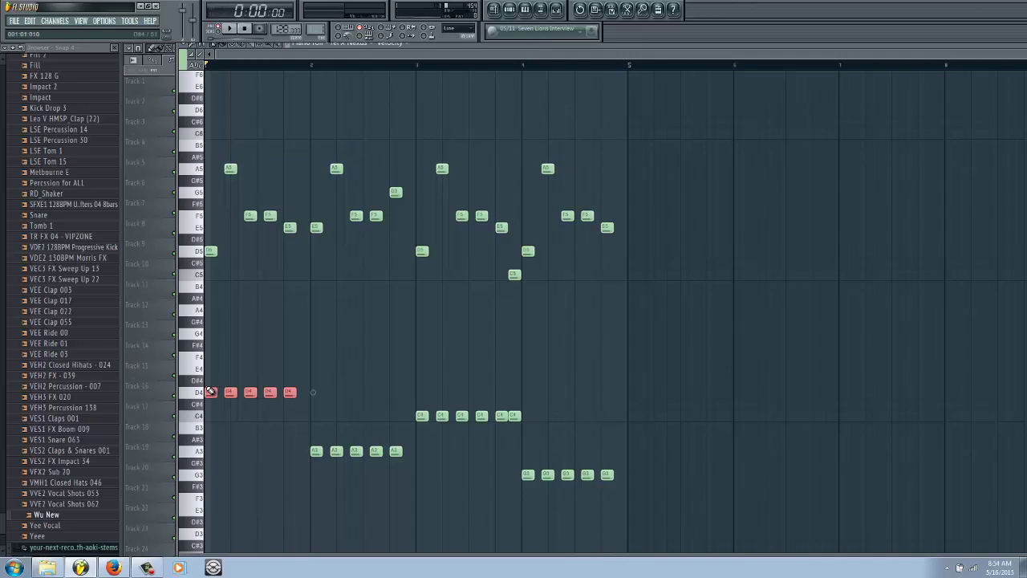
pyautogui.moveTo(207, 392); pyautogui.dragTo(157, 430)
pyautogui.press('space')
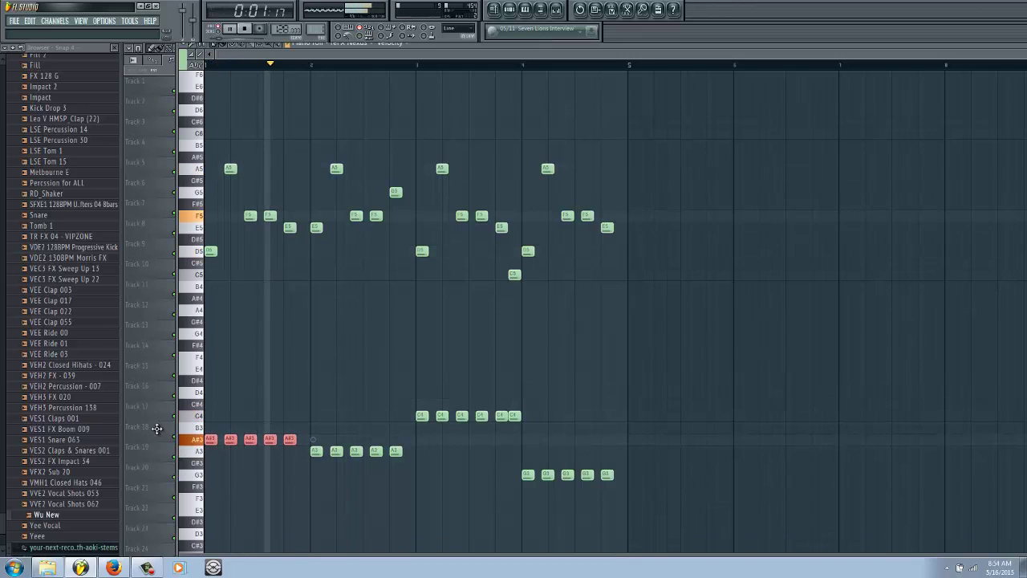
# Step: Lower the five bar 2 bass notes to F3 and listen to the pattern
pyautogui.click(416, 463)
pyautogui.moveTo(416, 463); pyautogui.dragTo(318, 490)
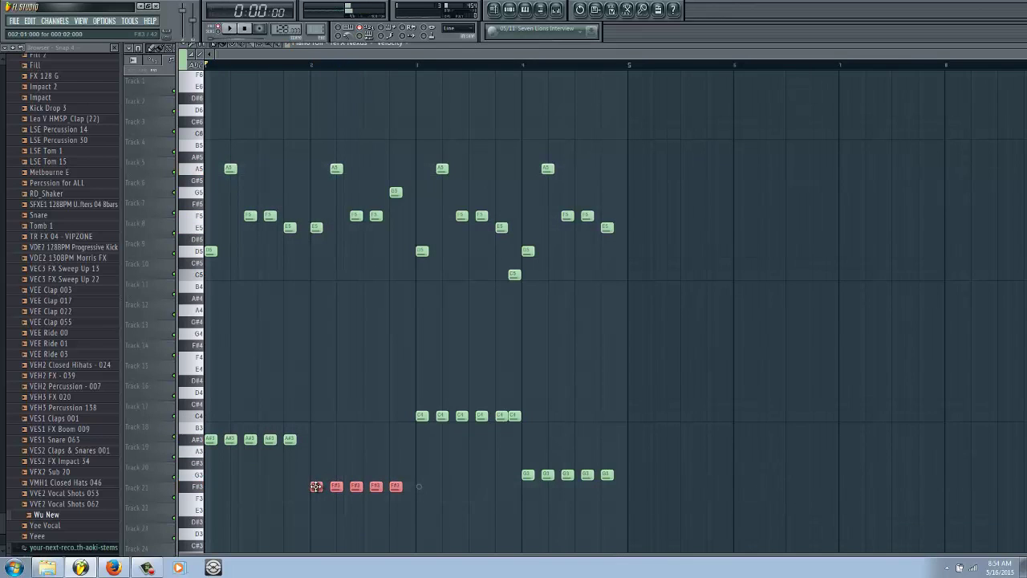
pyautogui.hotkey('shift', 'Down')
pyautogui.scroll(-4, 337, 479)
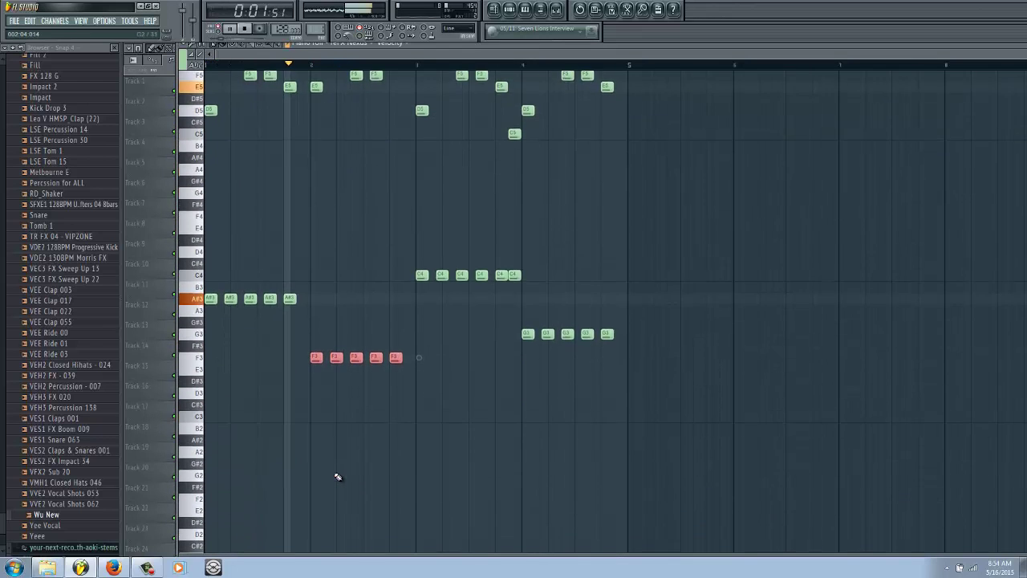
pyautogui.press('space')
# Step: Lower the five bar 2 bass notes to D3 and listen to the pattern
pyautogui.moveTo(315, 357); pyautogui.dragTo(312, 396)
pyautogui.press('space')
pyautogui.press('space')
pyautogui.press('space')
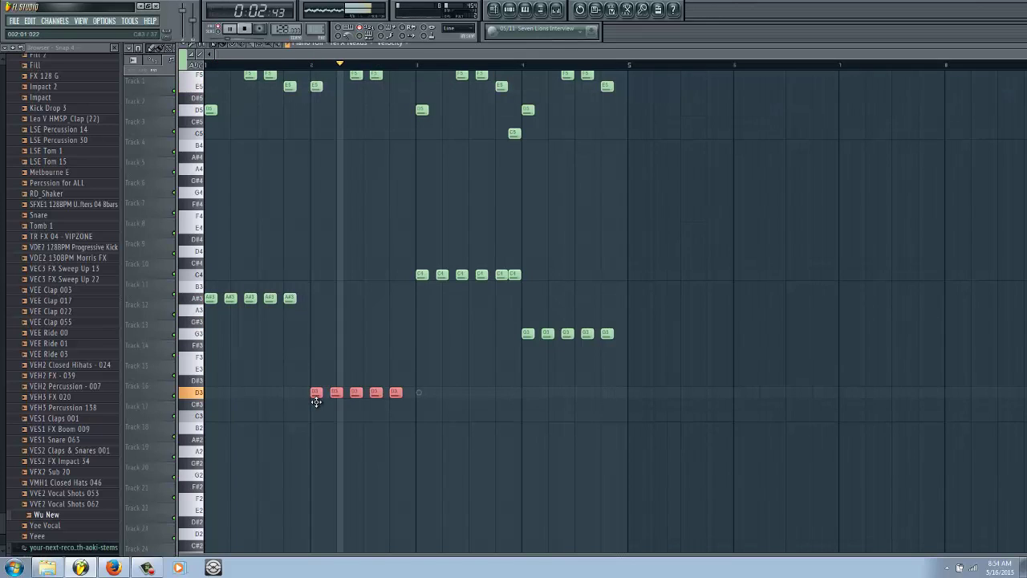
pyautogui.press('space')
# Step: Move the five D3 bass notes to bar 3 and the six C4 bass notes to bar 2 at G3, checking by playback
pyautogui.moveTo(317, 402); pyautogui.dragTo(434, 392)
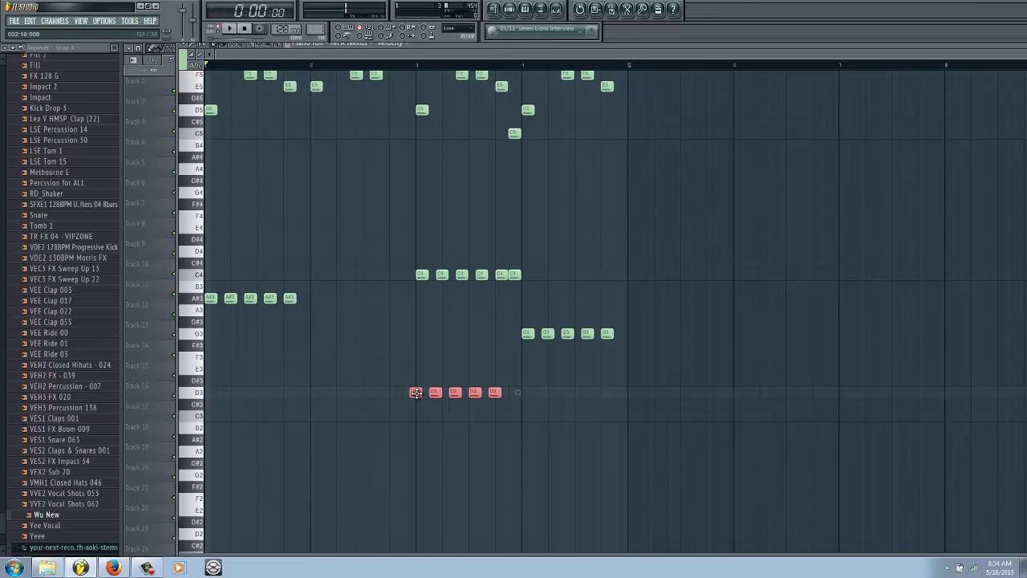
pyautogui.press('space')
pyautogui.press('space')
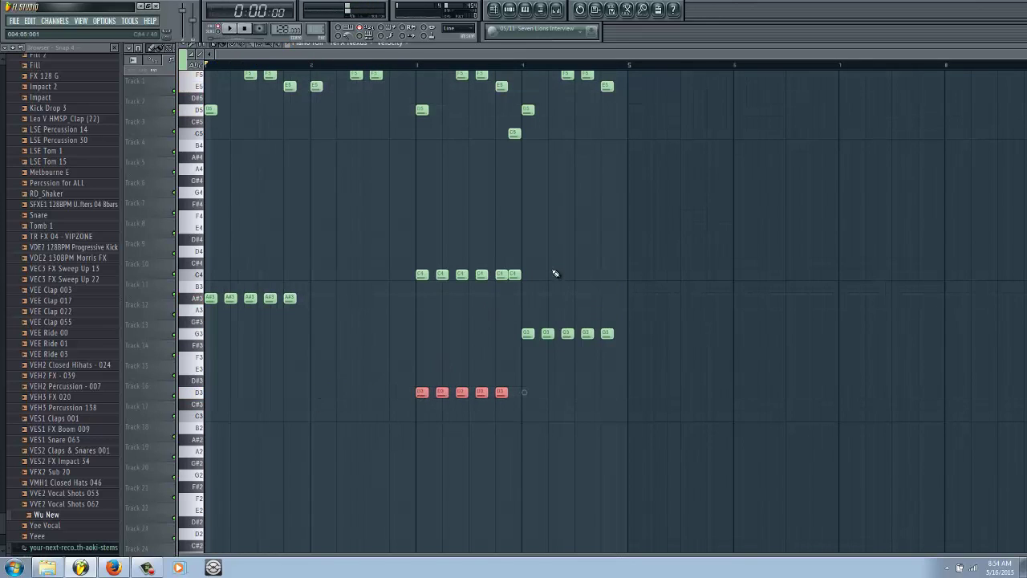
pyautogui.moveTo(553, 271); pyautogui.dragTo(311, 328)
pyautogui.press('space')
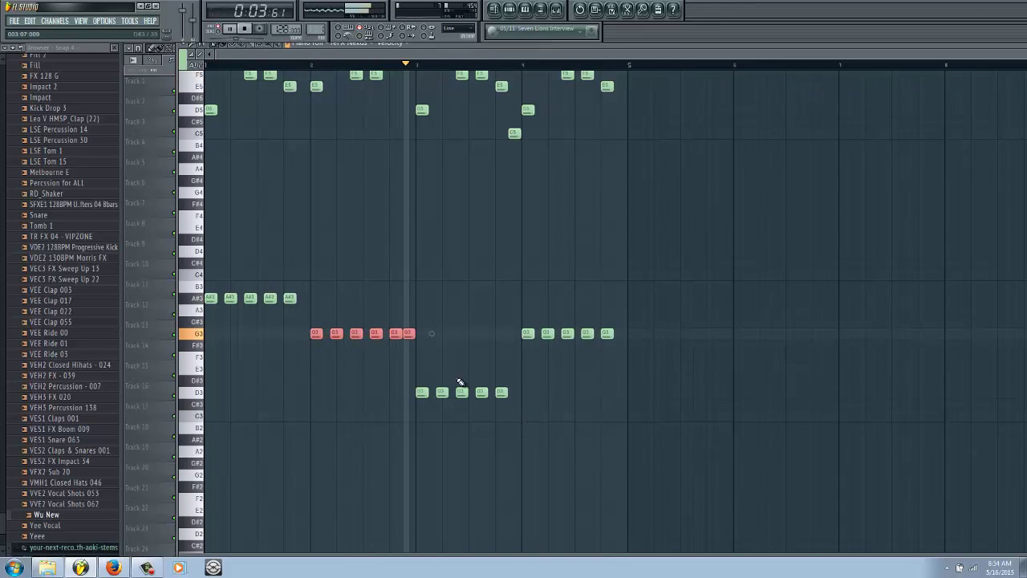
# Step: Add a sixth D3 bass note at the end of bar 3 and lower the five bar 4 bass notes to F3
pyautogui.click(510, 391)
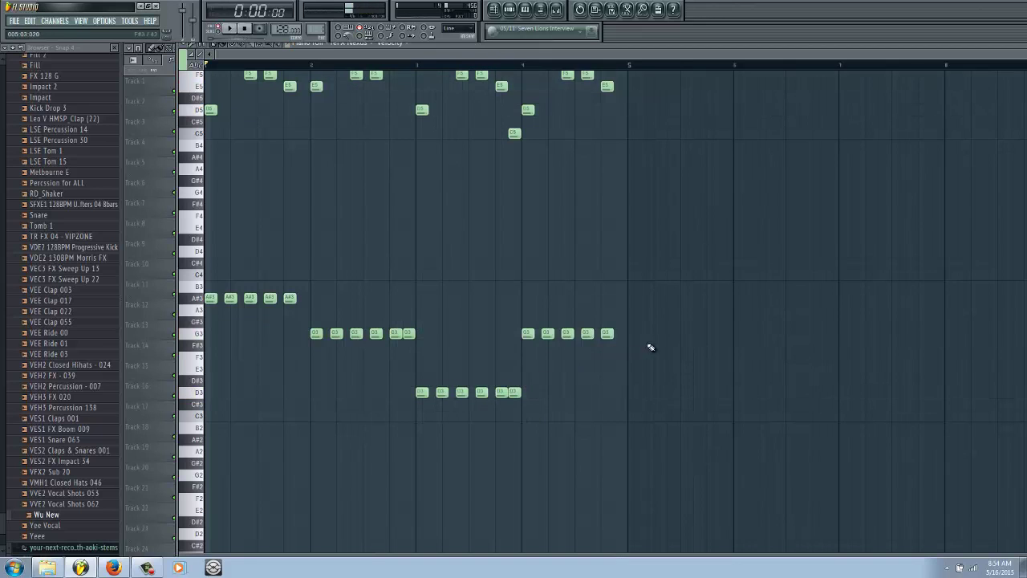
pyautogui.moveTo(651, 350); pyautogui.dragTo(523, 360)
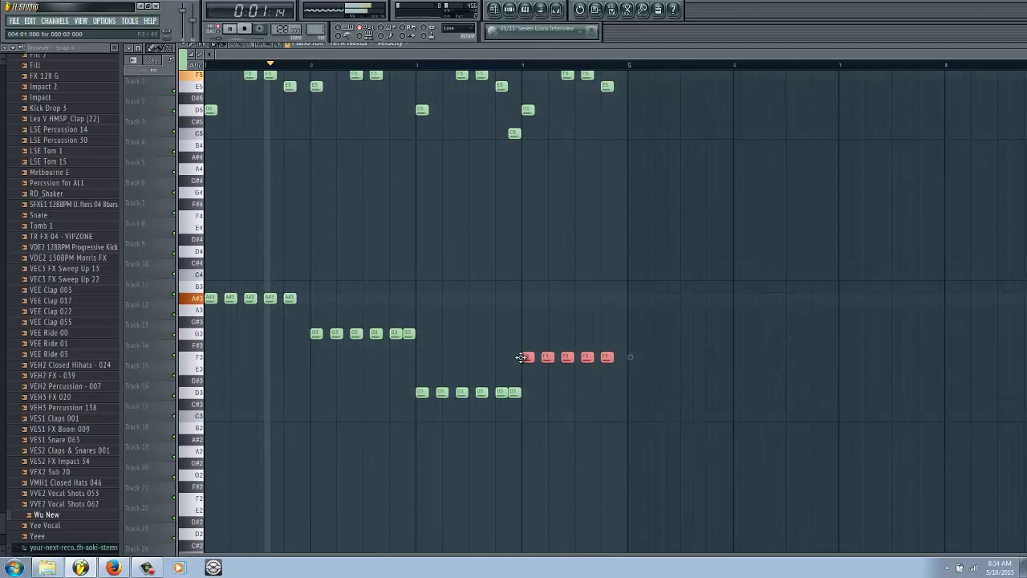
pyautogui.click(426, 339)
pyautogui.press('space')
# Step: Raise the first melody note of bar 2 to G5 and listen to the pattern
pyautogui.scroll(5, 273, 270)
pyautogui.press('space')
pyautogui.moveTo(316, 298); pyautogui.dragTo(316, 262)
pyautogui.click(354, 287)
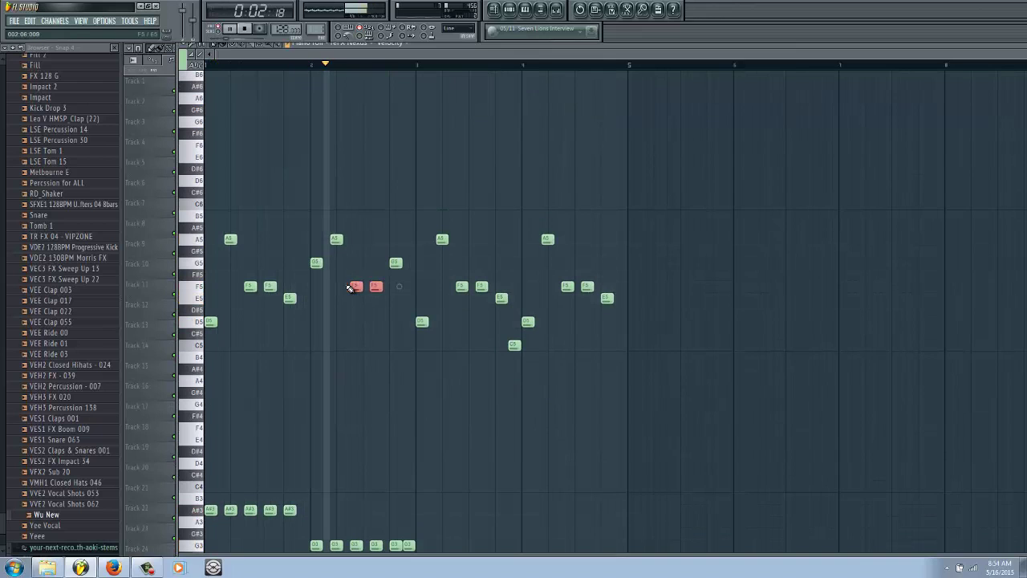
pyautogui.click(388, 379)
# Step: Delete the sixth G3 bass note at the end of bar 2 and play the pattern through before stopping it
pyautogui.scroll(-4, 389, 361)
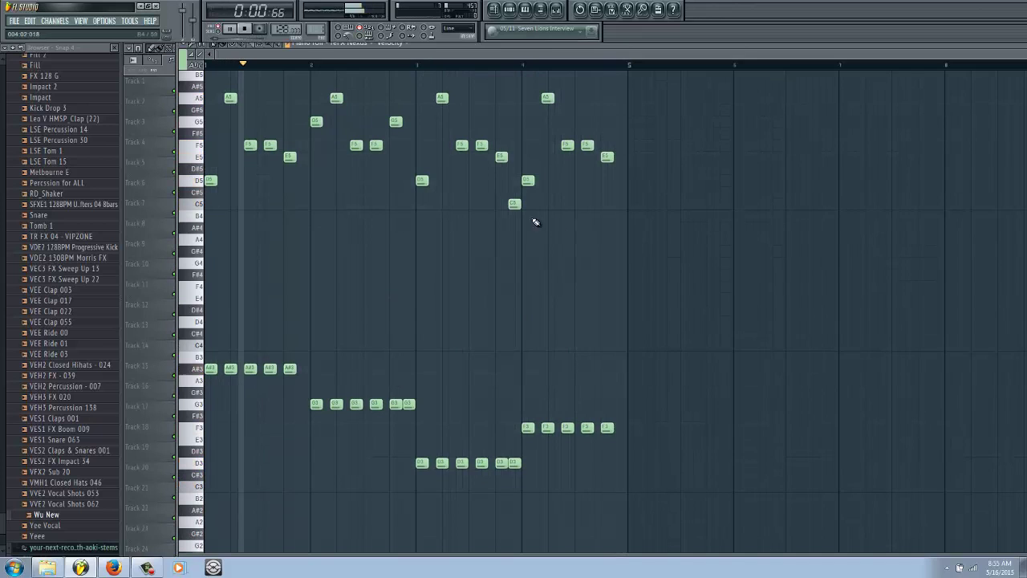
pyautogui.rightClick(408, 404)
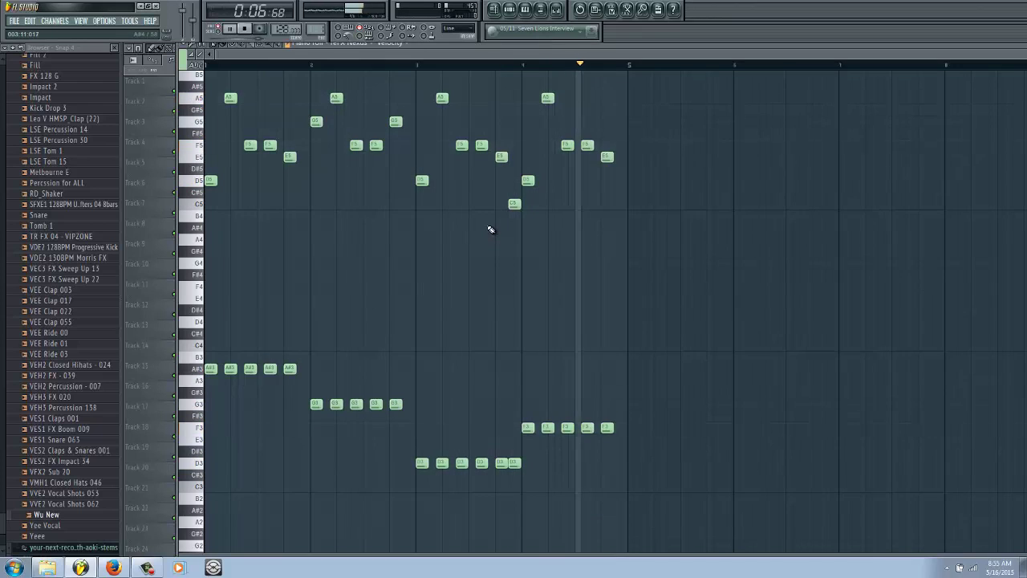
pyautogui.press('space')
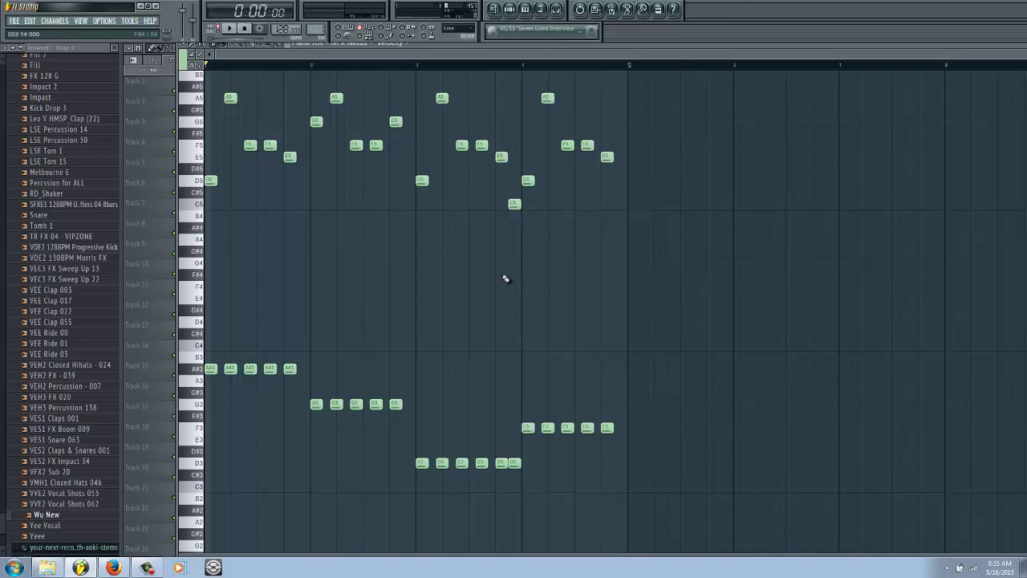
pyautogui.scroll(2, 585, 248)
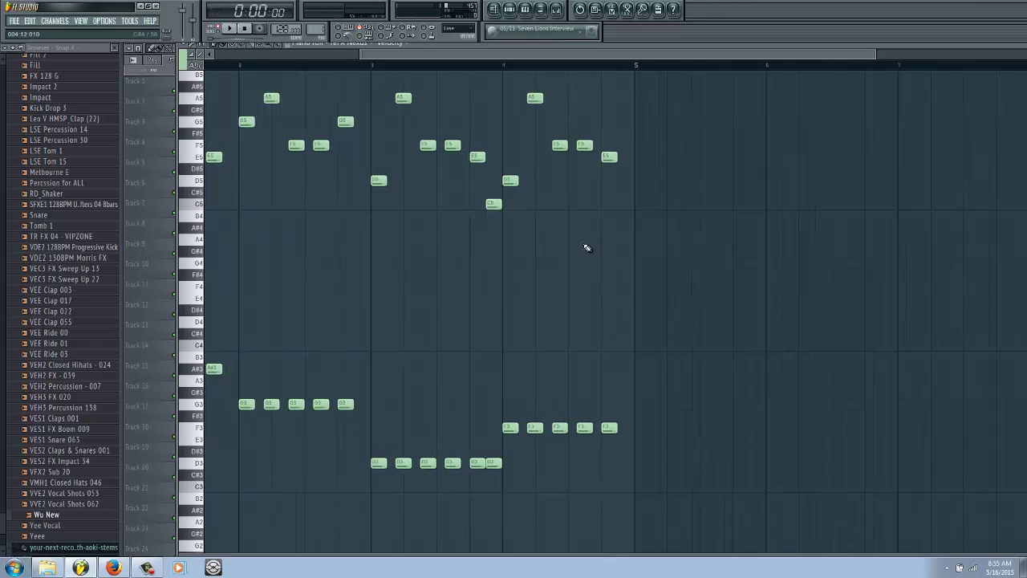
pyautogui.moveTo(567, 51); pyautogui.dragTo(278, 48)
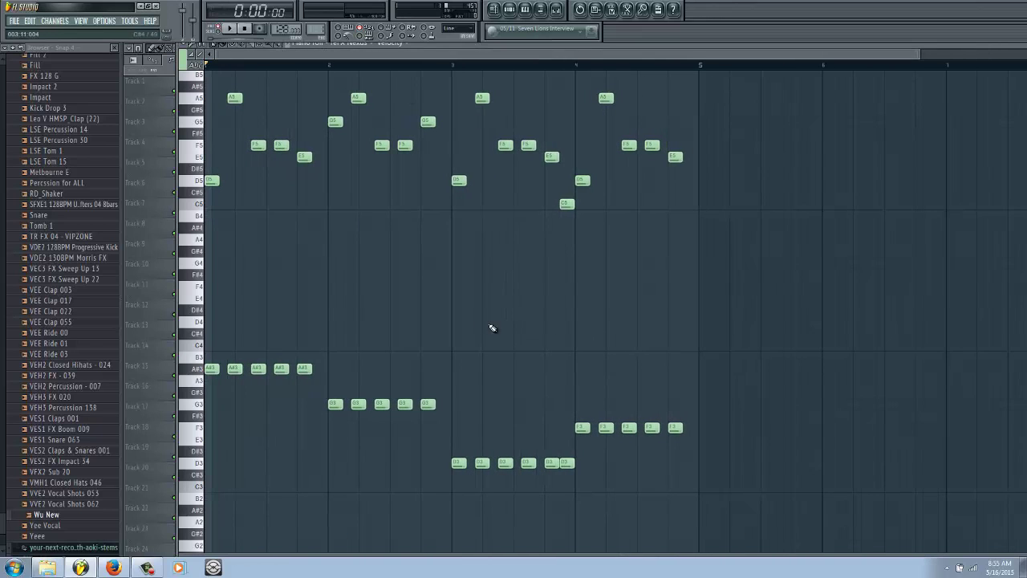
pyautogui.scroll(2, 382, 303)
pyautogui.scroll(2, 381, 302)
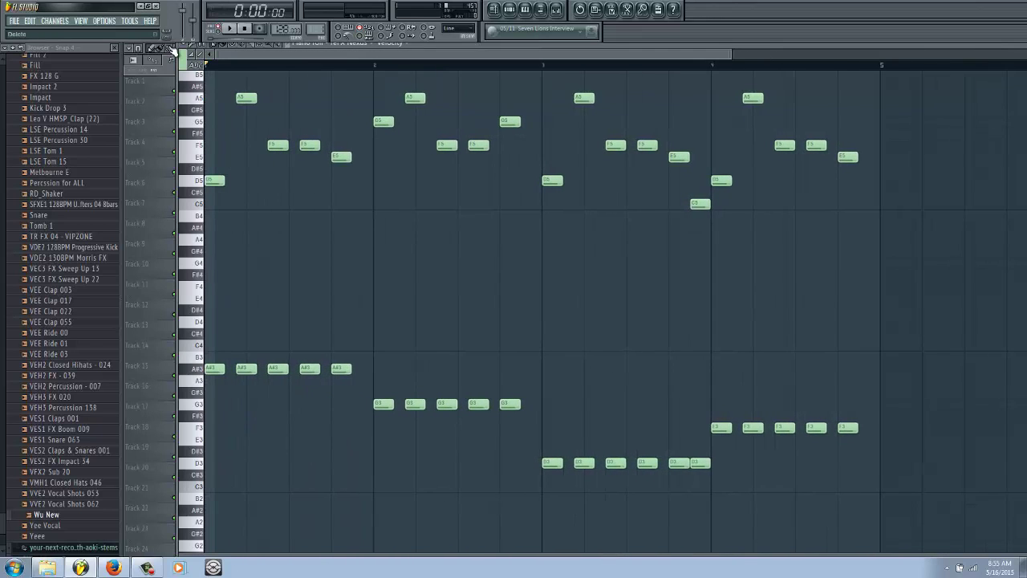